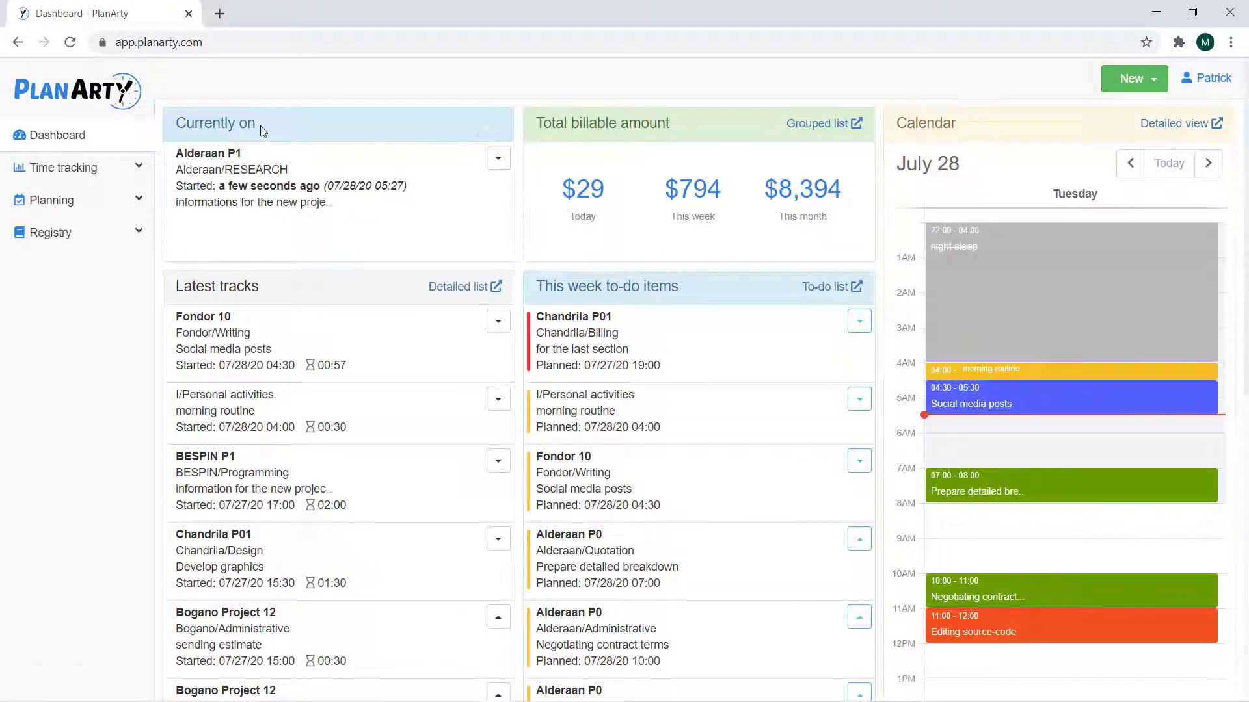
drag(263, 127, 338, 217)
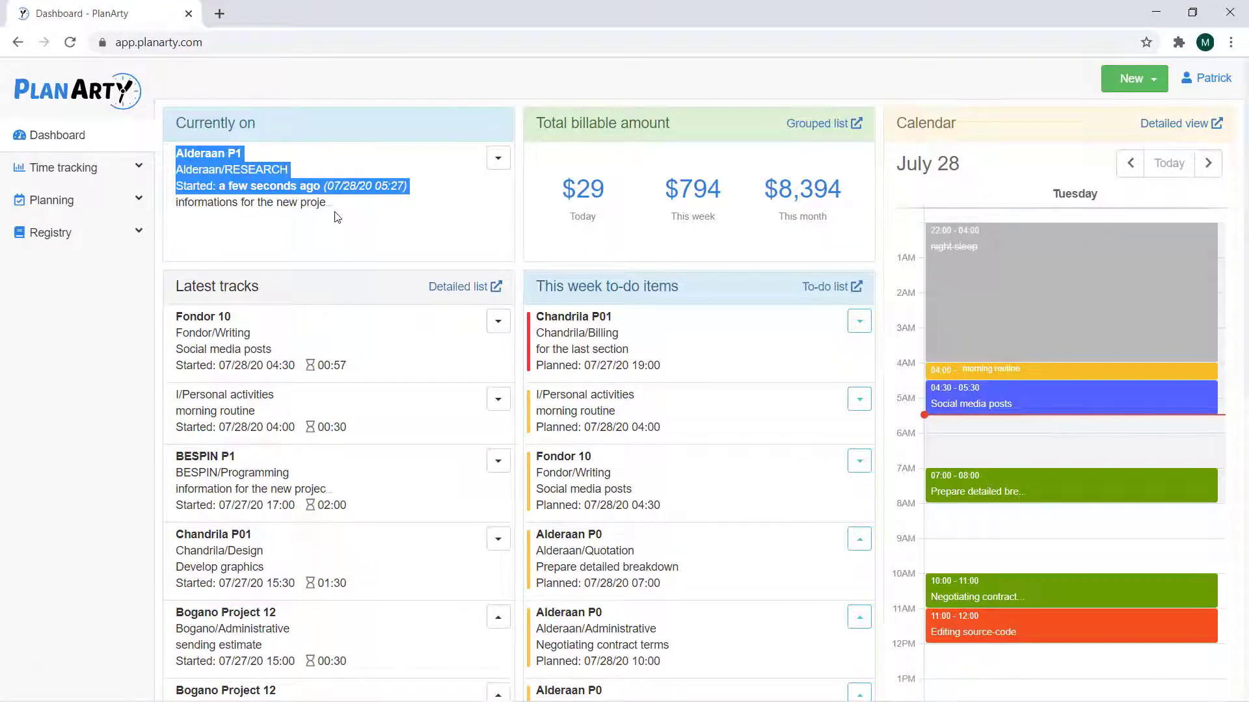
click(497, 163)
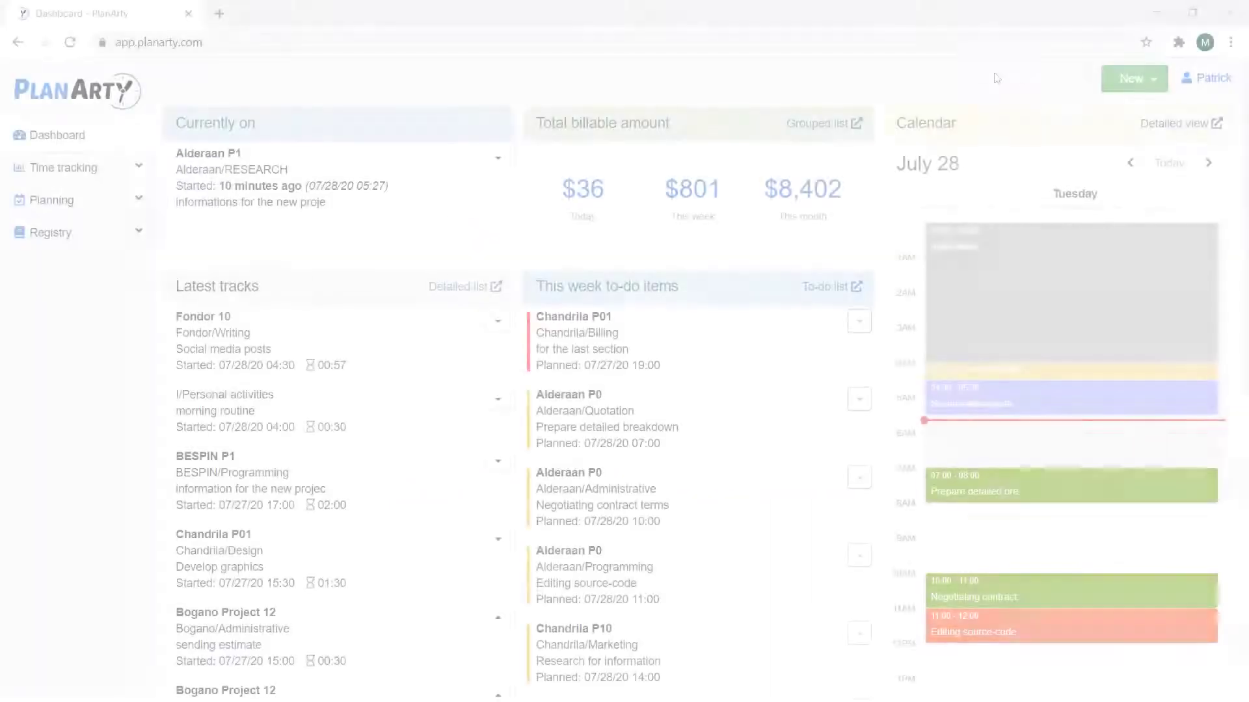
click(1134, 79)
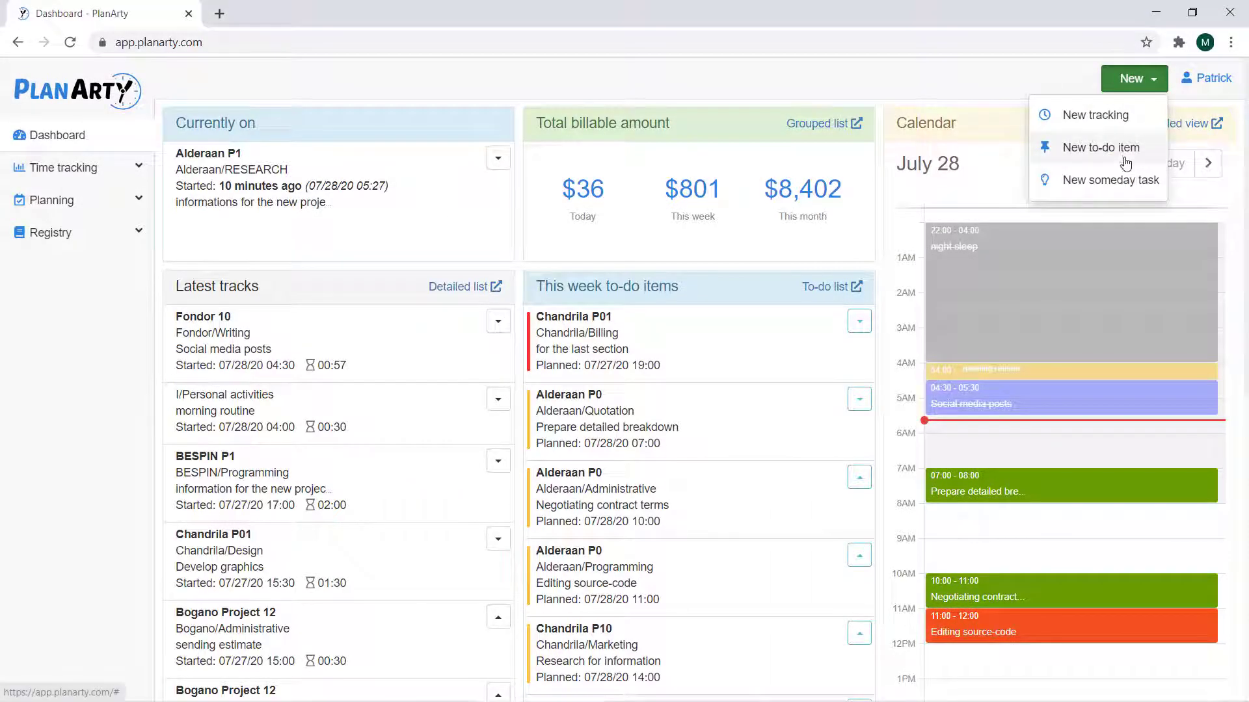
click(1069, 87)
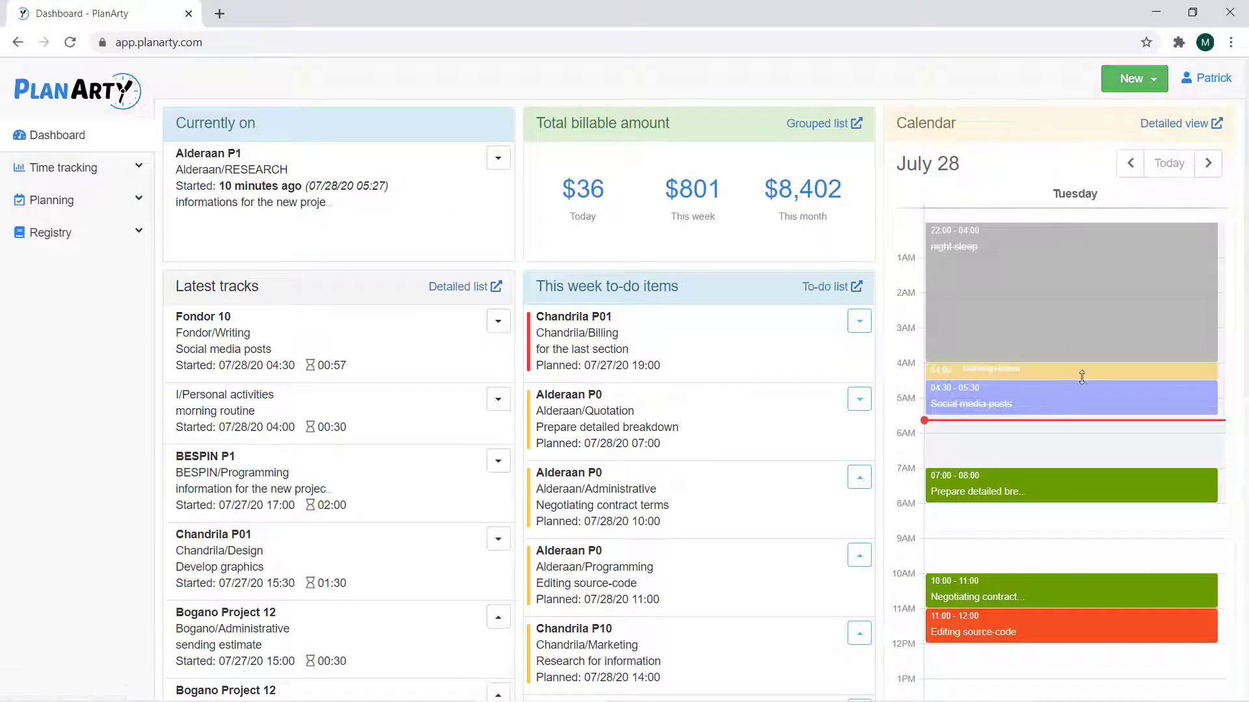
Step: Start a to-do item in the July 28 calendar for 08:00 to 09:00, described as "iinformations for the new project"
click(1092, 514)
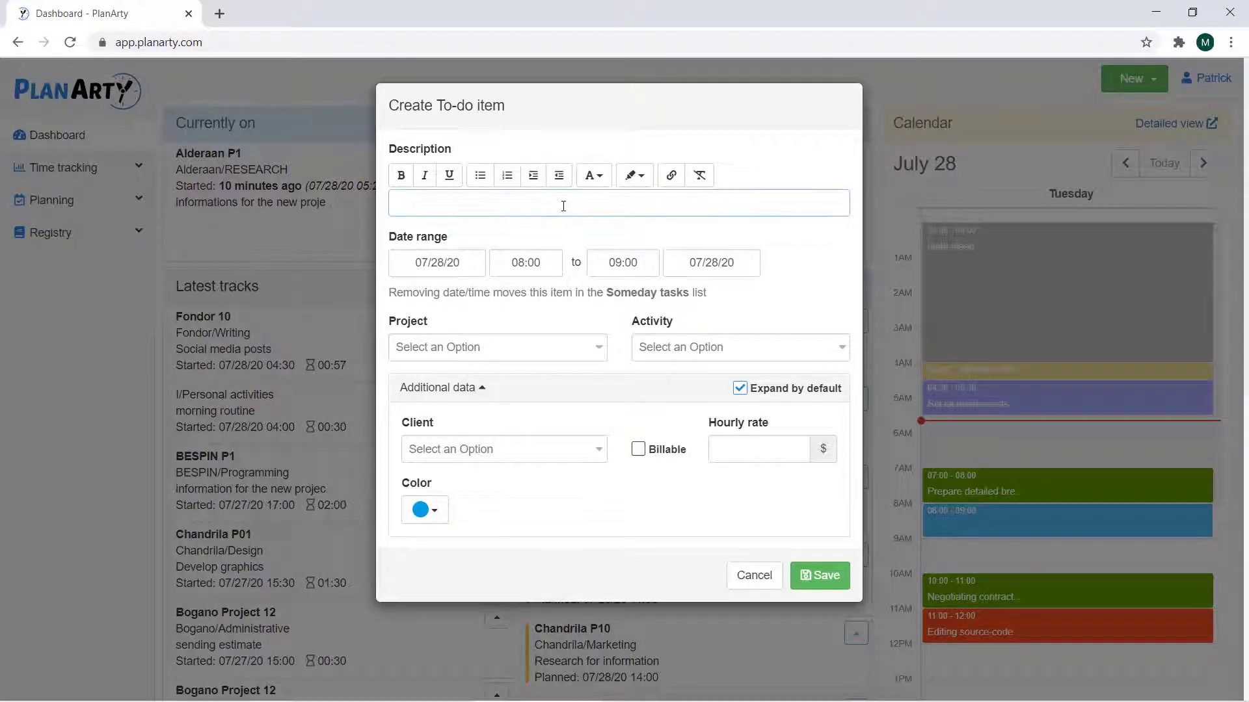
text(informations for the new project)
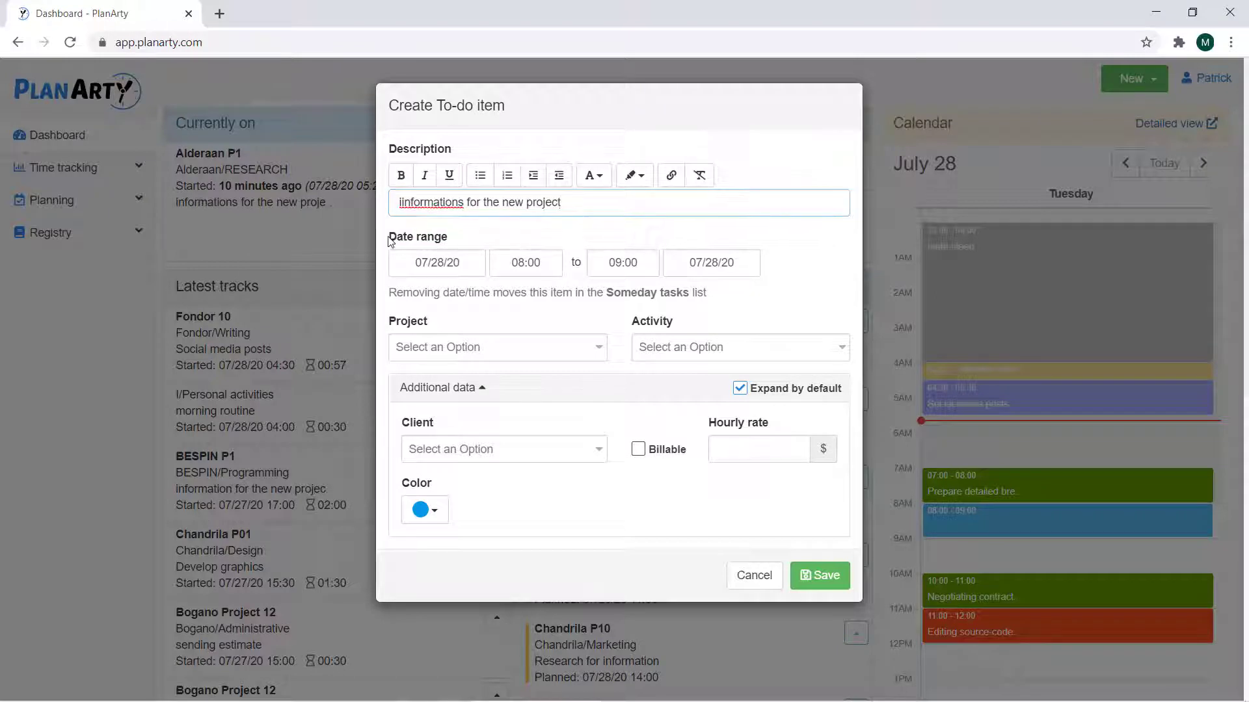
drag(390, 242, 456, 243)
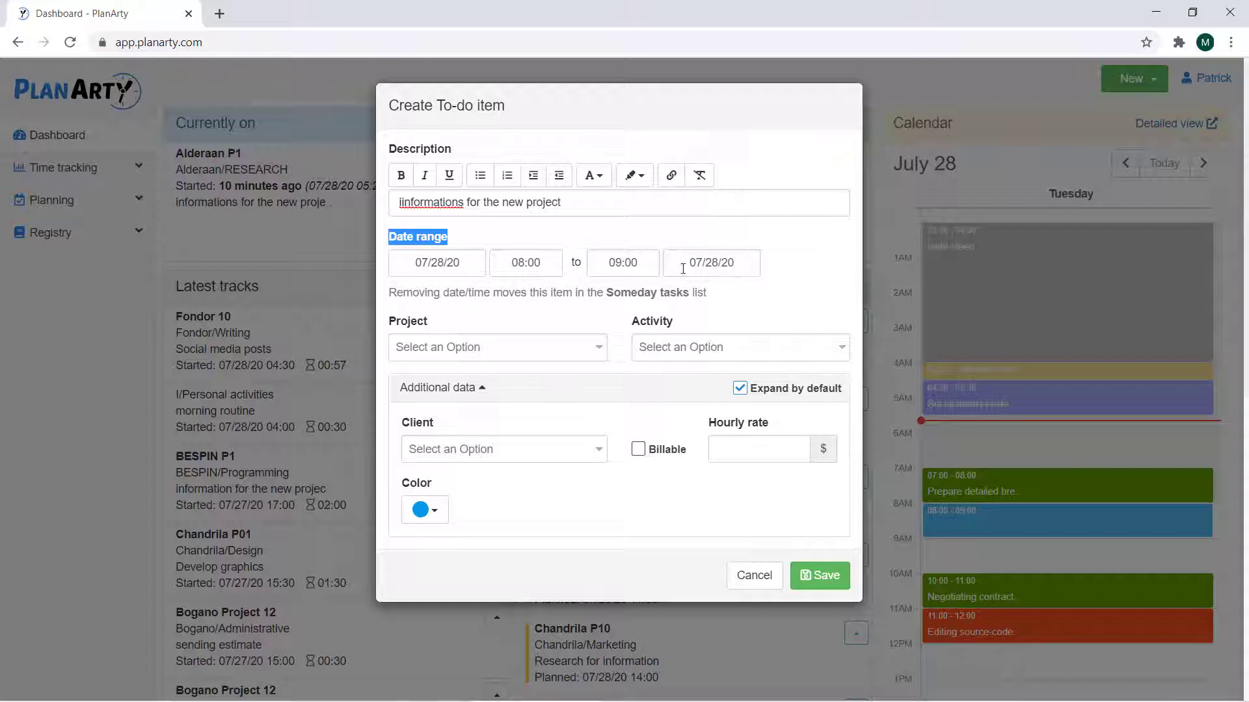
click(774, 272)
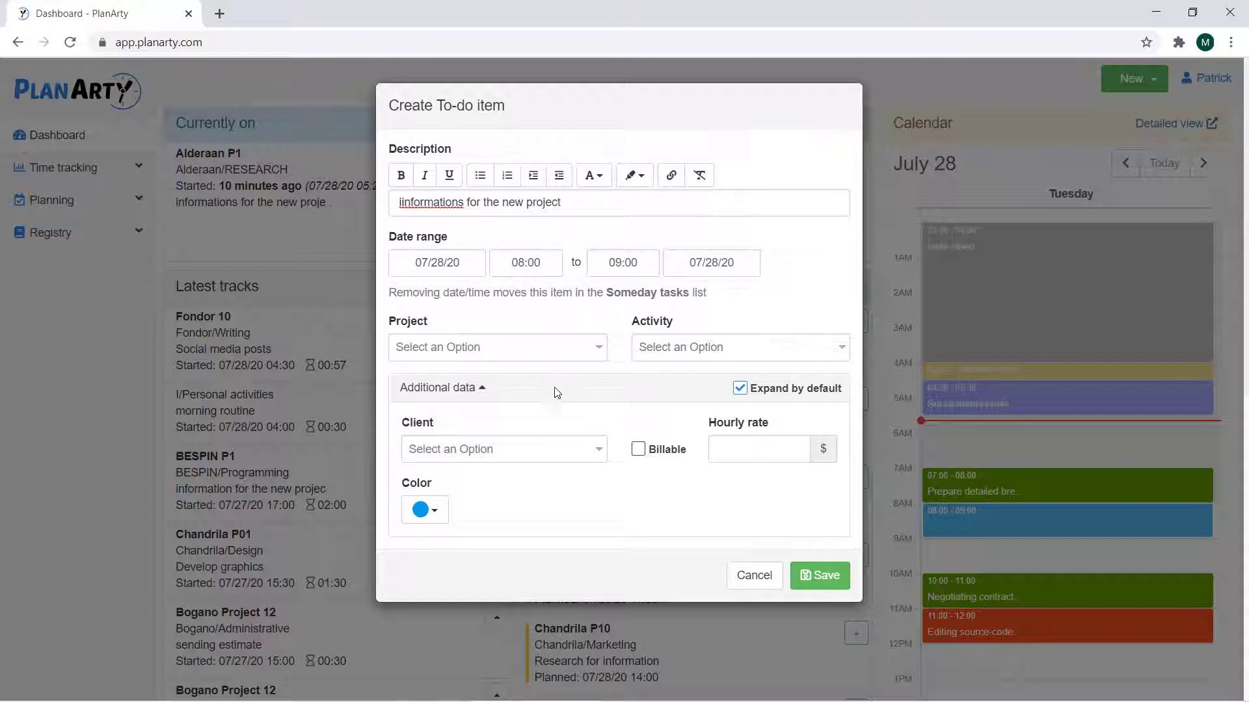
Step: Assign the to-do item to project BESPIN P1 with activity RESEARCH and save it
click(571, 357)
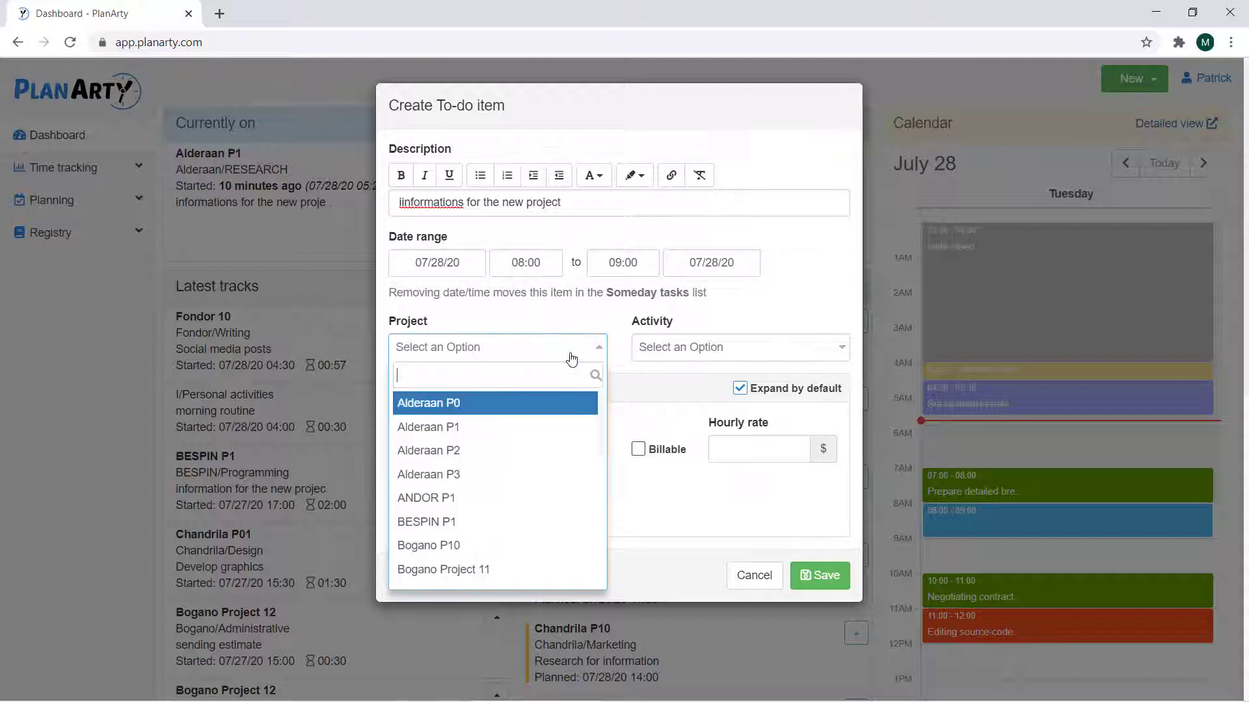
click(502, 521)
click(734, 355)
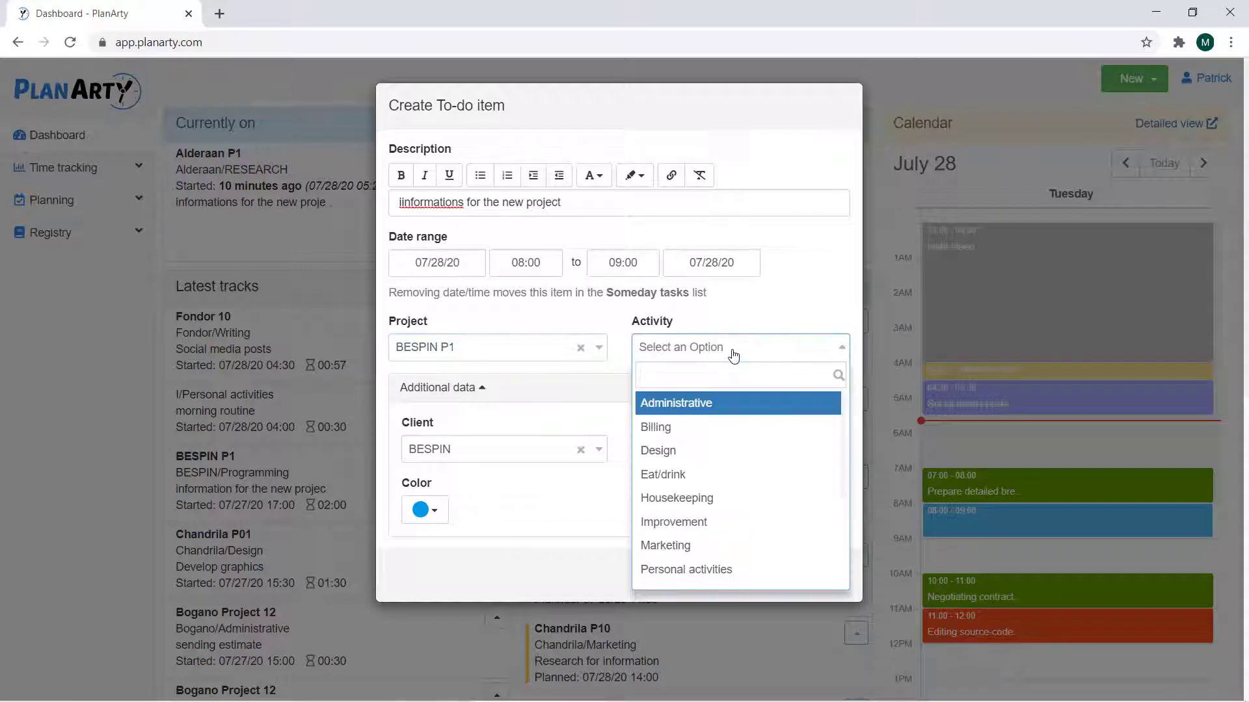
text(r)
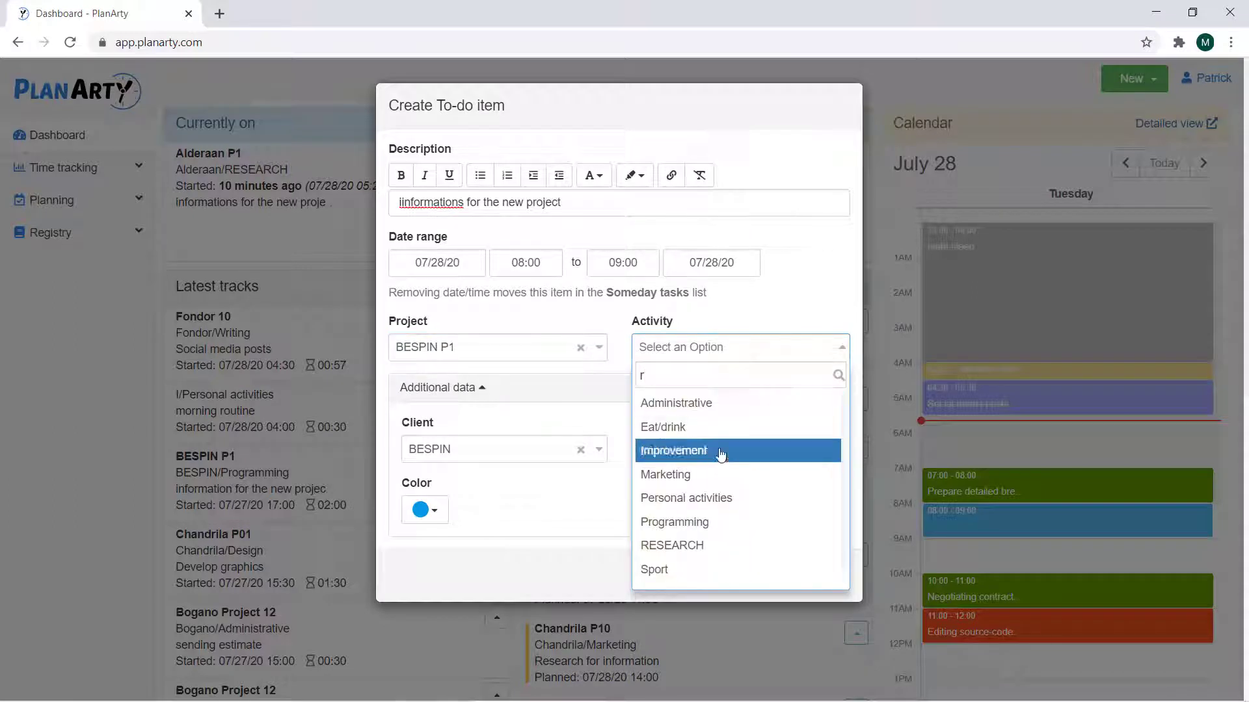
click(716, 544)
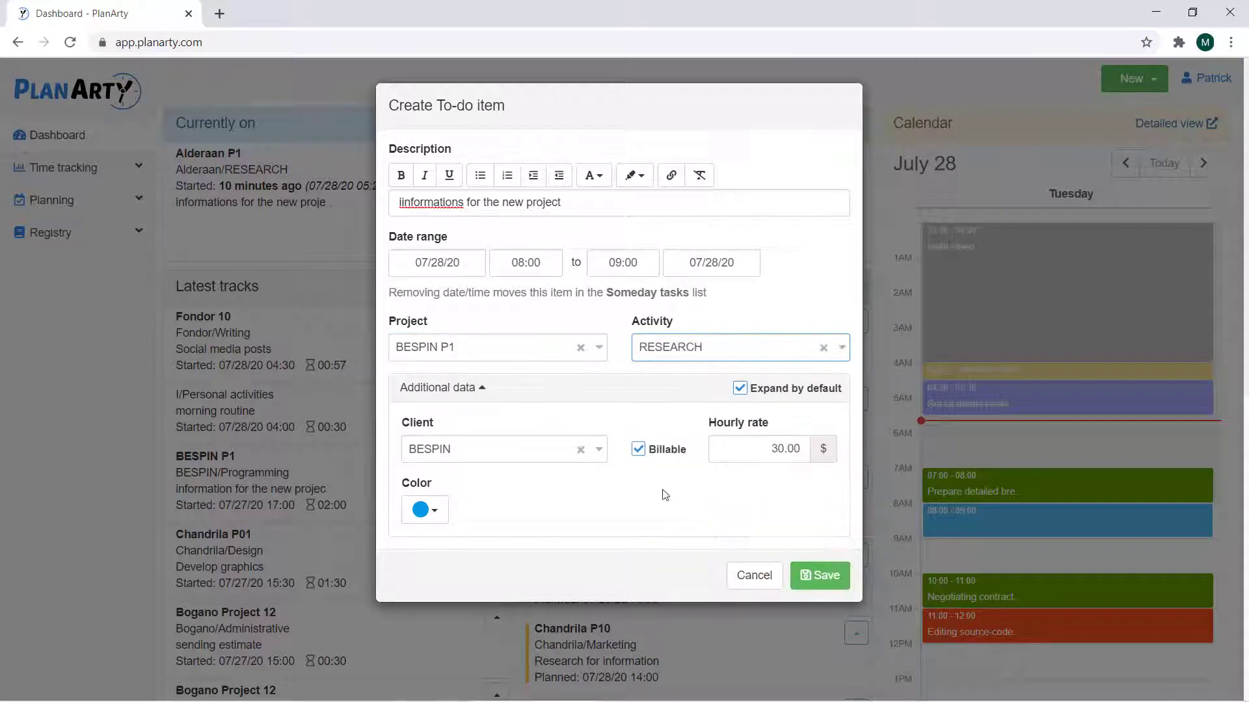
click(818, 576)
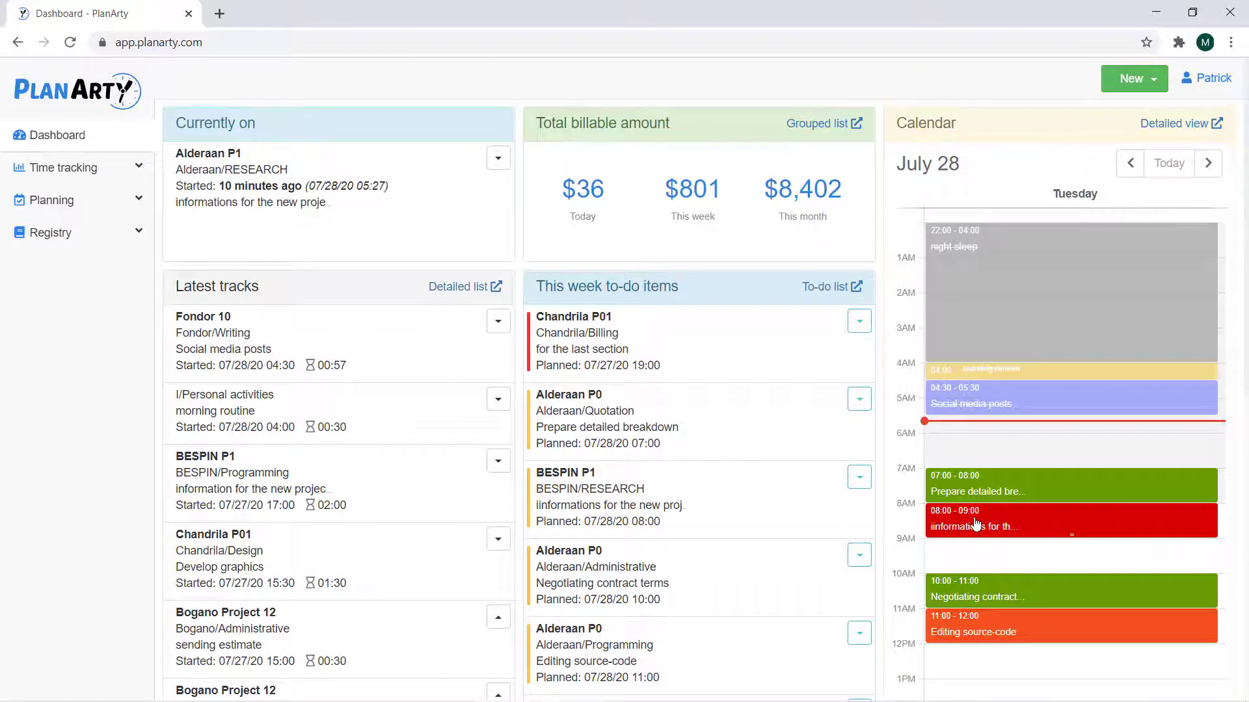
click(1153, 127)
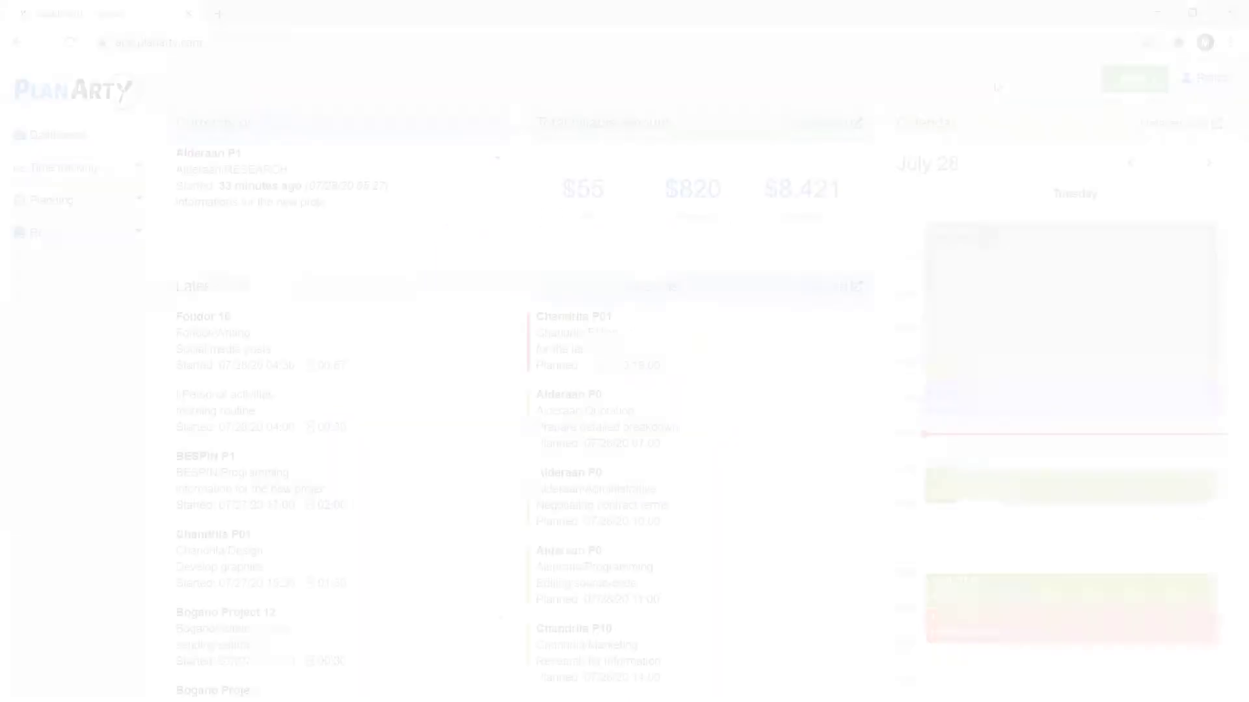
click(1133, 78)
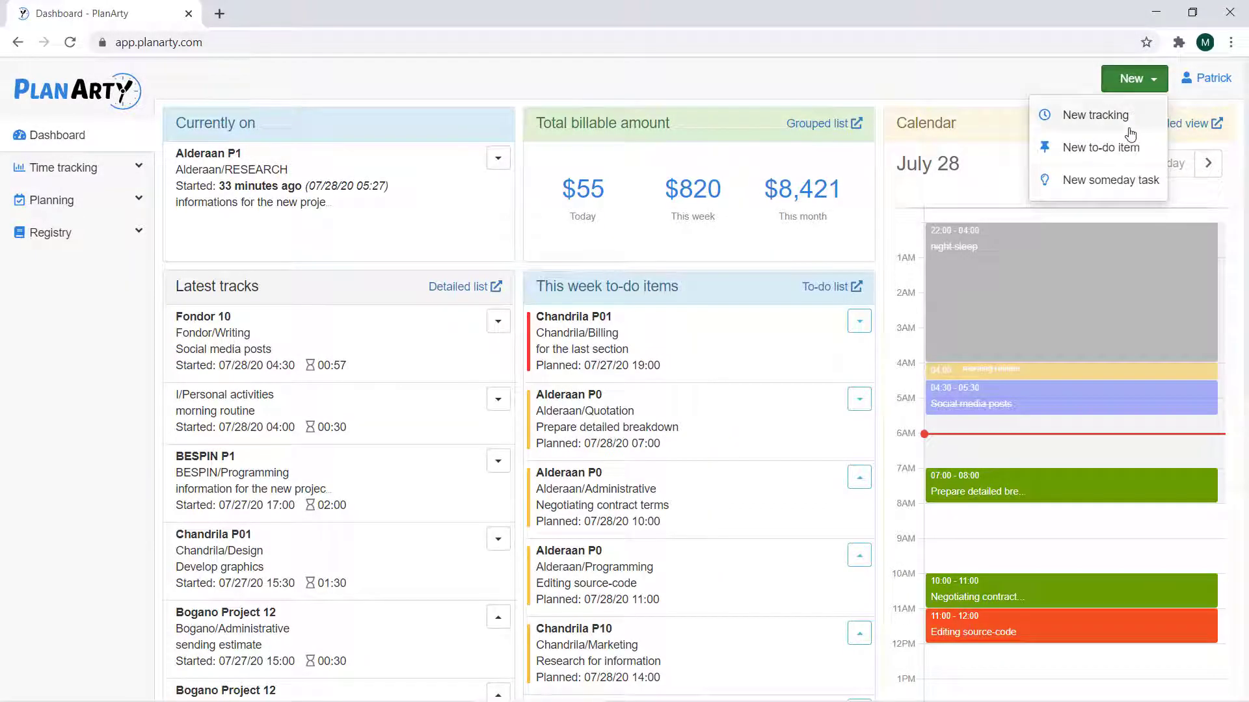
click(1052, 83)
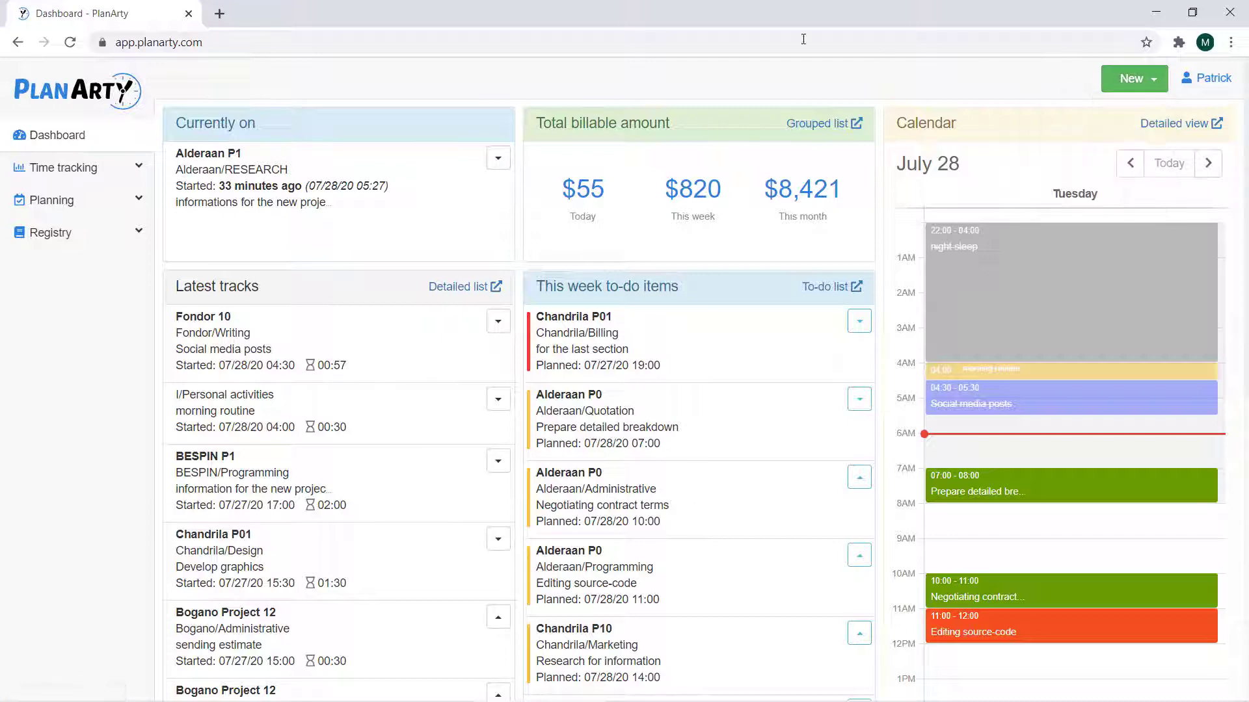
Step: In the someday tasks list, start a new task described as "informations for the new project" with an estimated time of 02:00
click(125, 201)
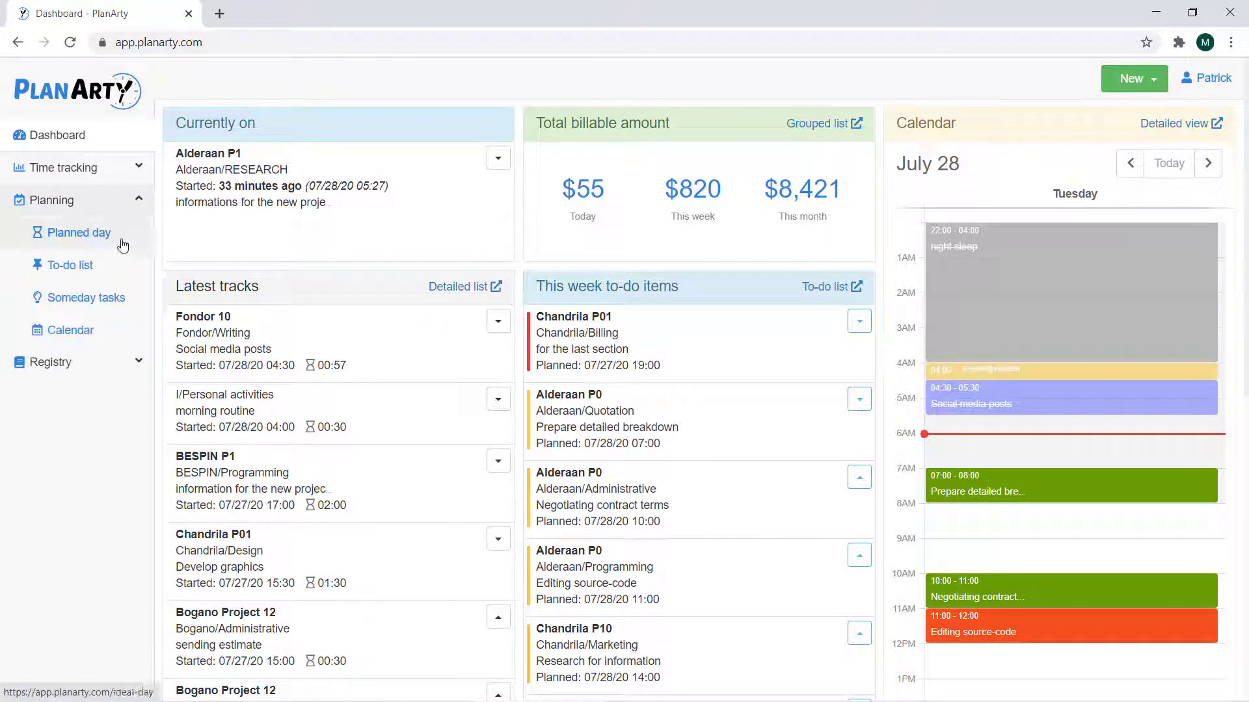
click(119, 303)
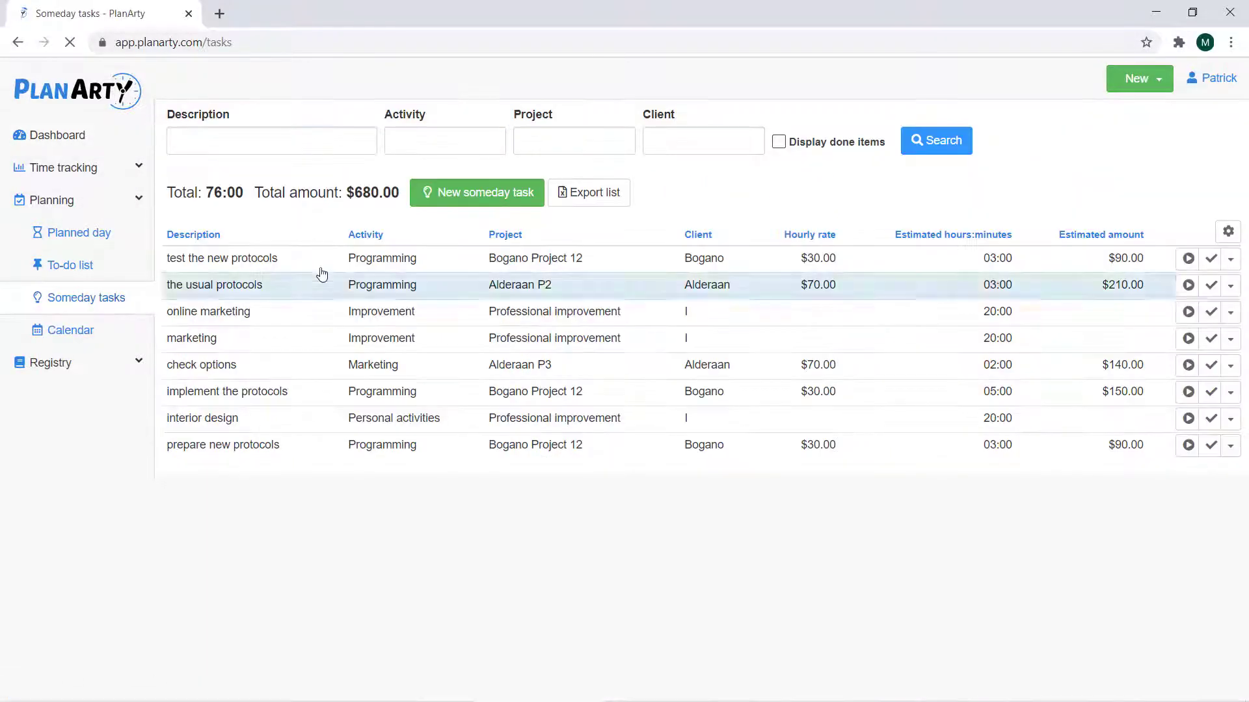
click(524, 203)
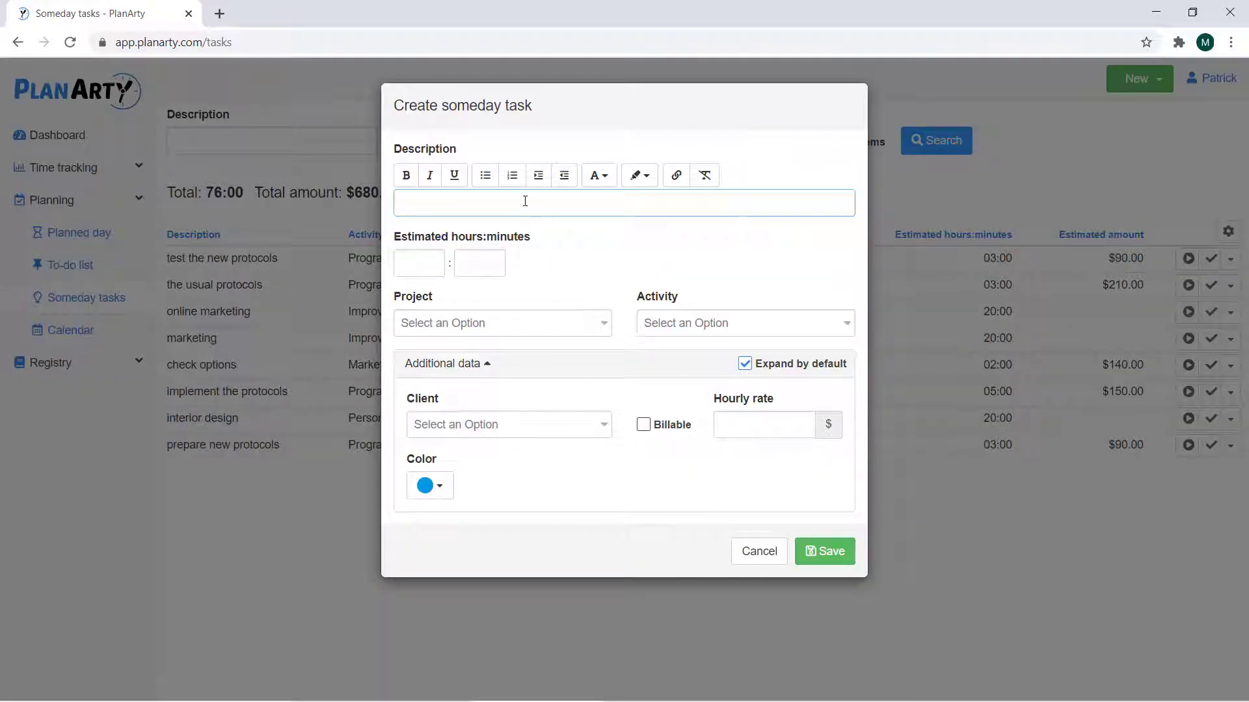
text(i)
text(nformations for the new project)
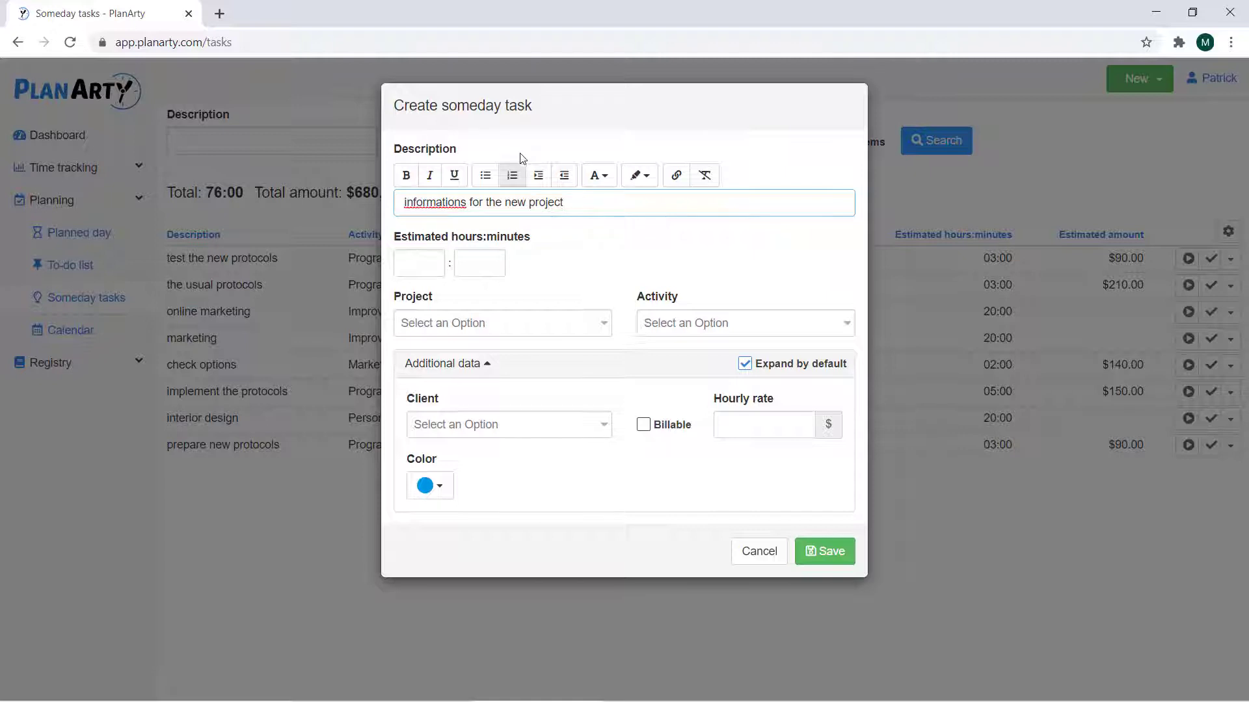
click(396, 273)
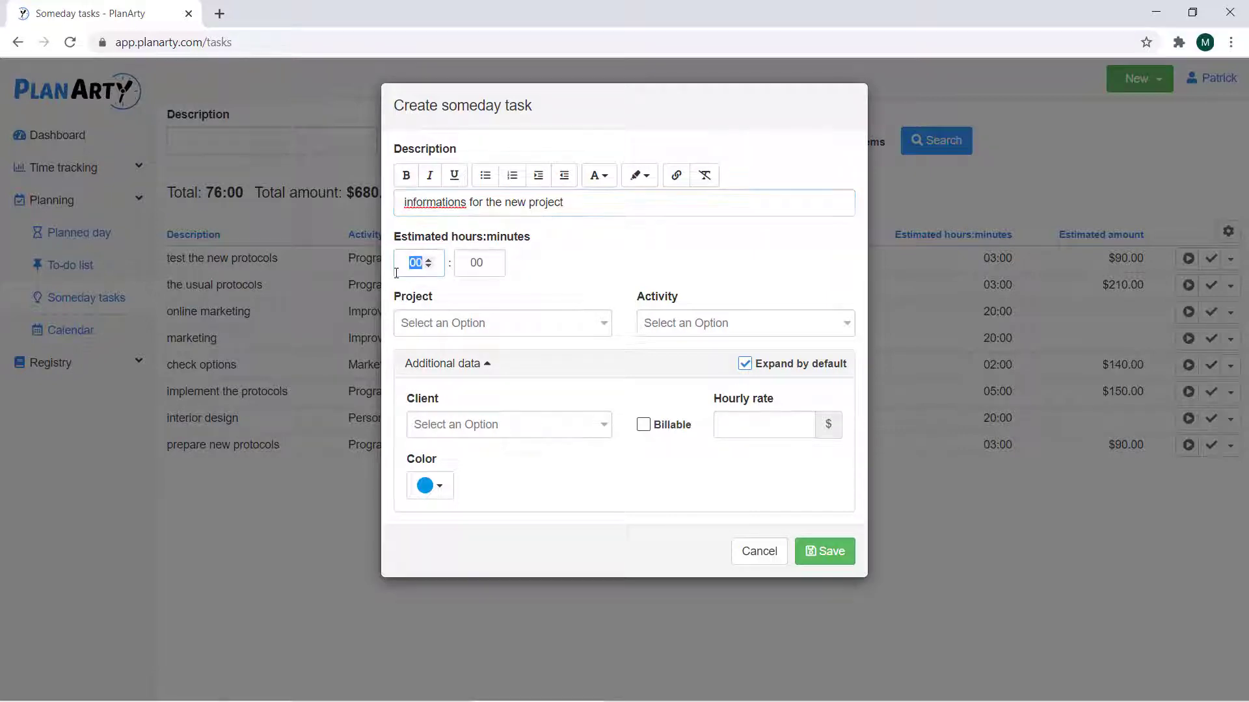
Step: Set the someday task's project to Chandrila P01 and its activity to RESEARCH
click(469, 321)
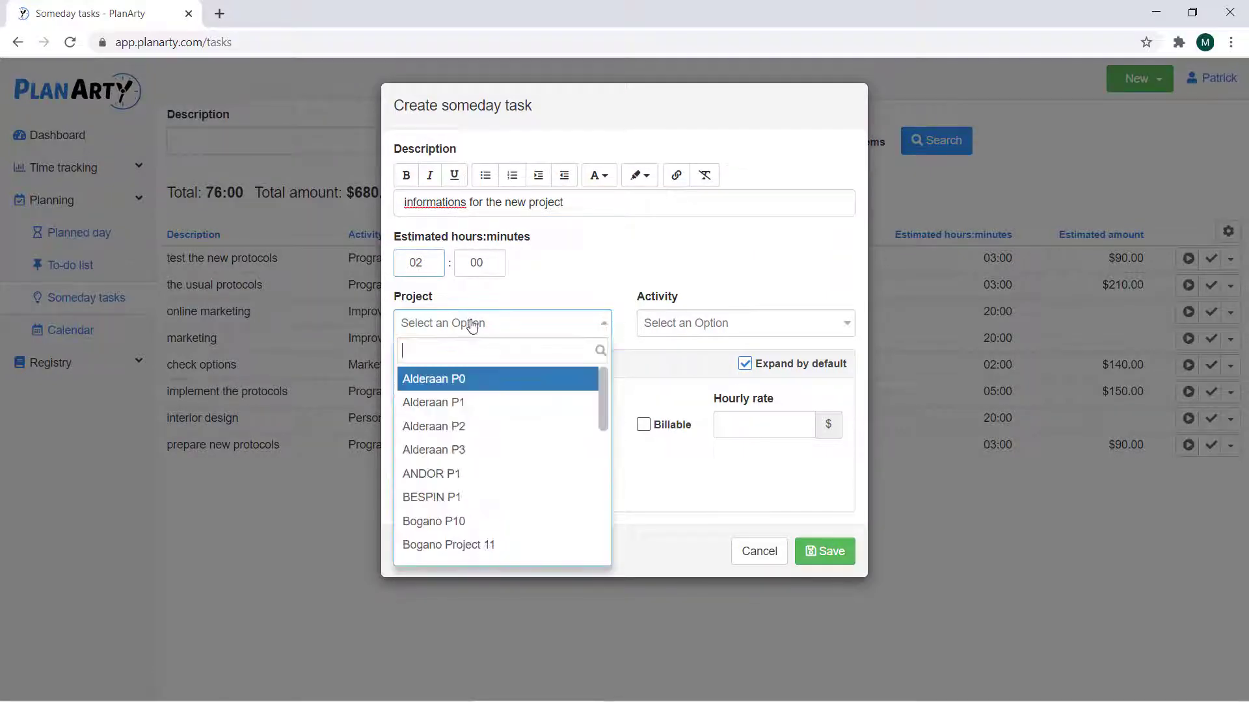
text(c)
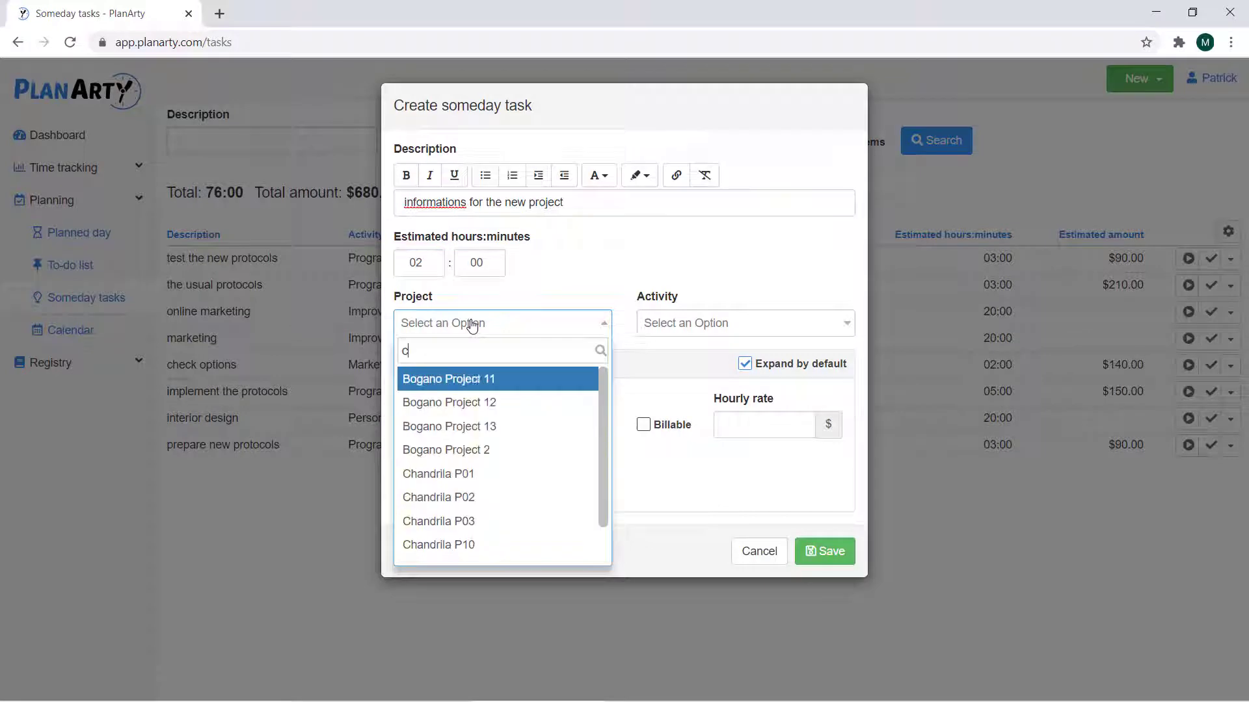
click(488, 480)
click(706, 325)
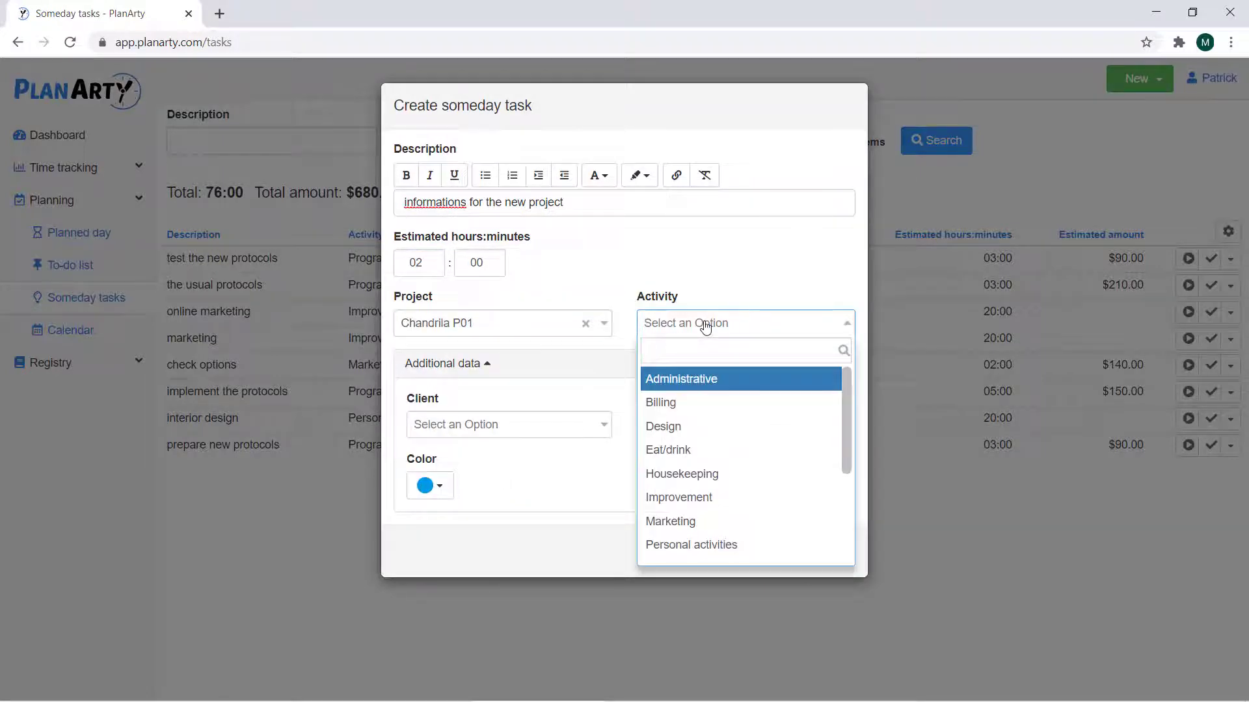
text(r)
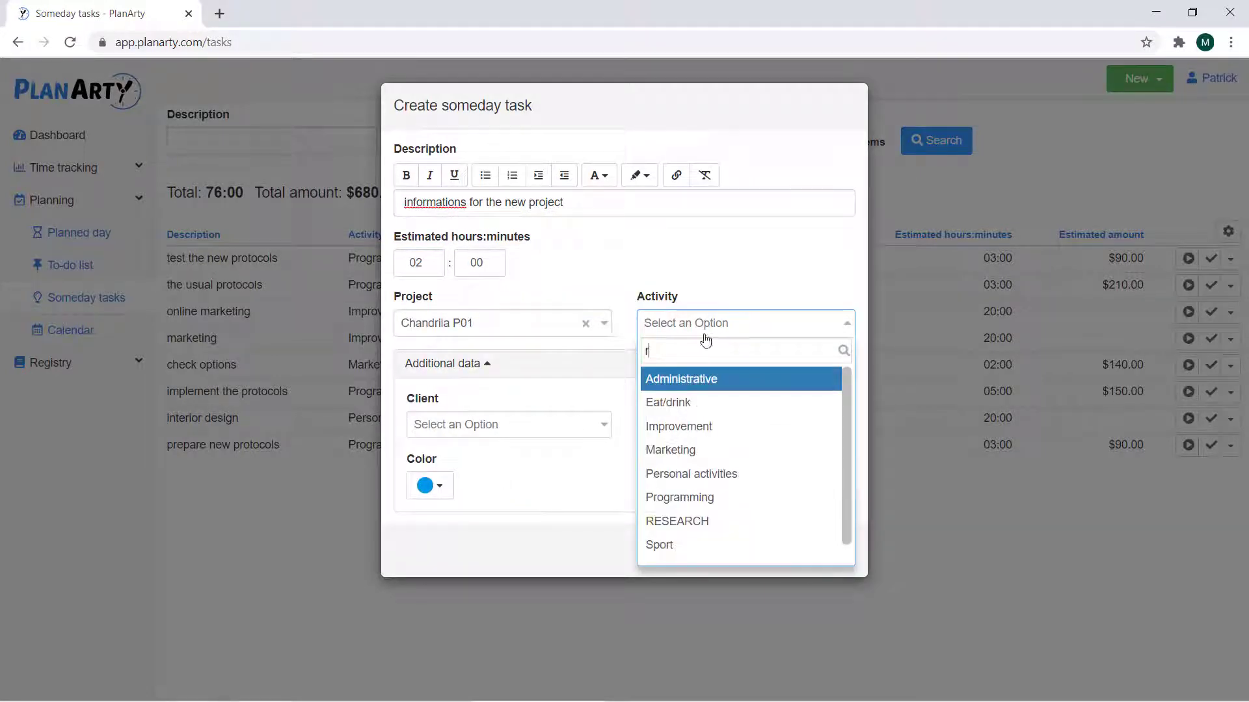
click(699, 520)
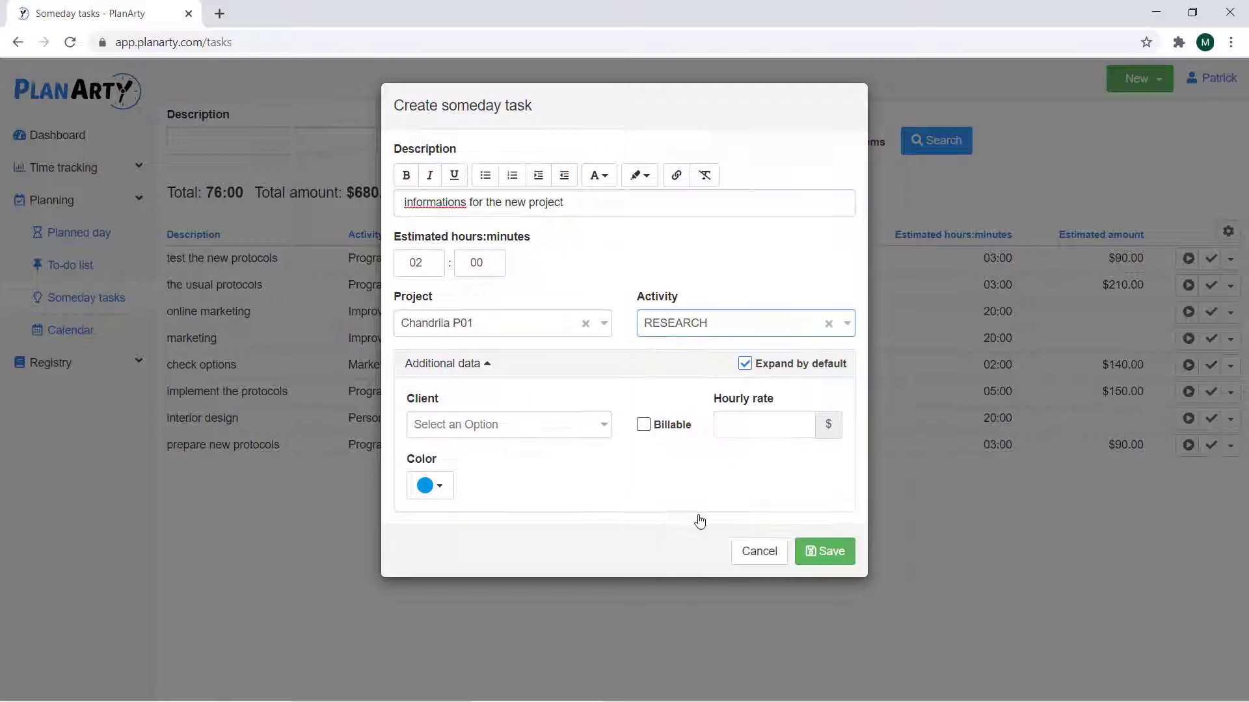
Step: Make the task billable to client Chandrila at an hourly rate of $50 and save it
click(539, 428)
text(c)
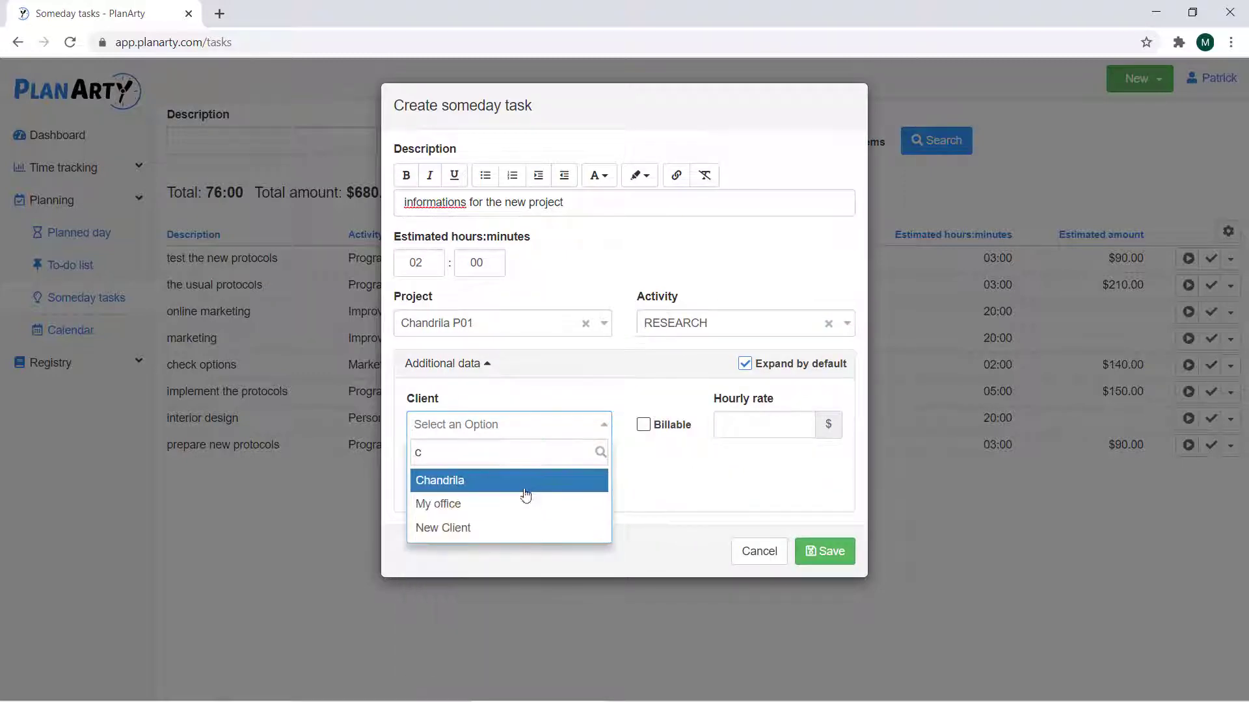
click(524, 481)
click(644, 426)
click(744, 431)
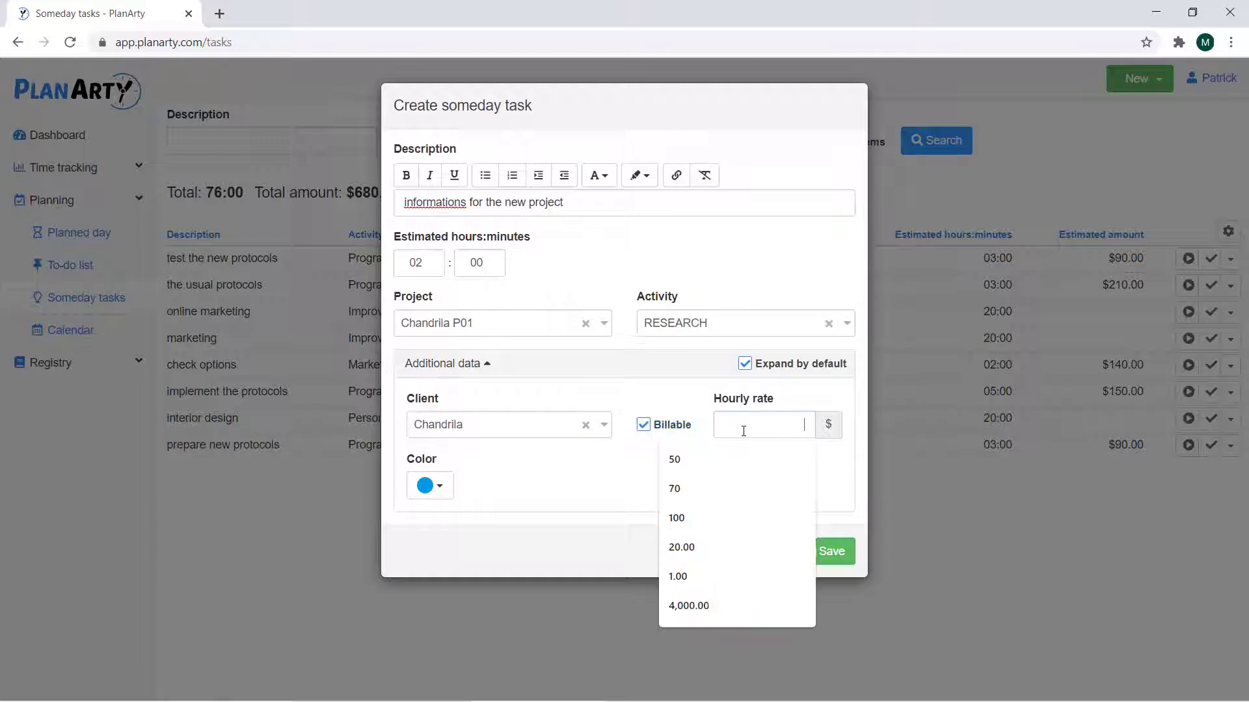
text(50)
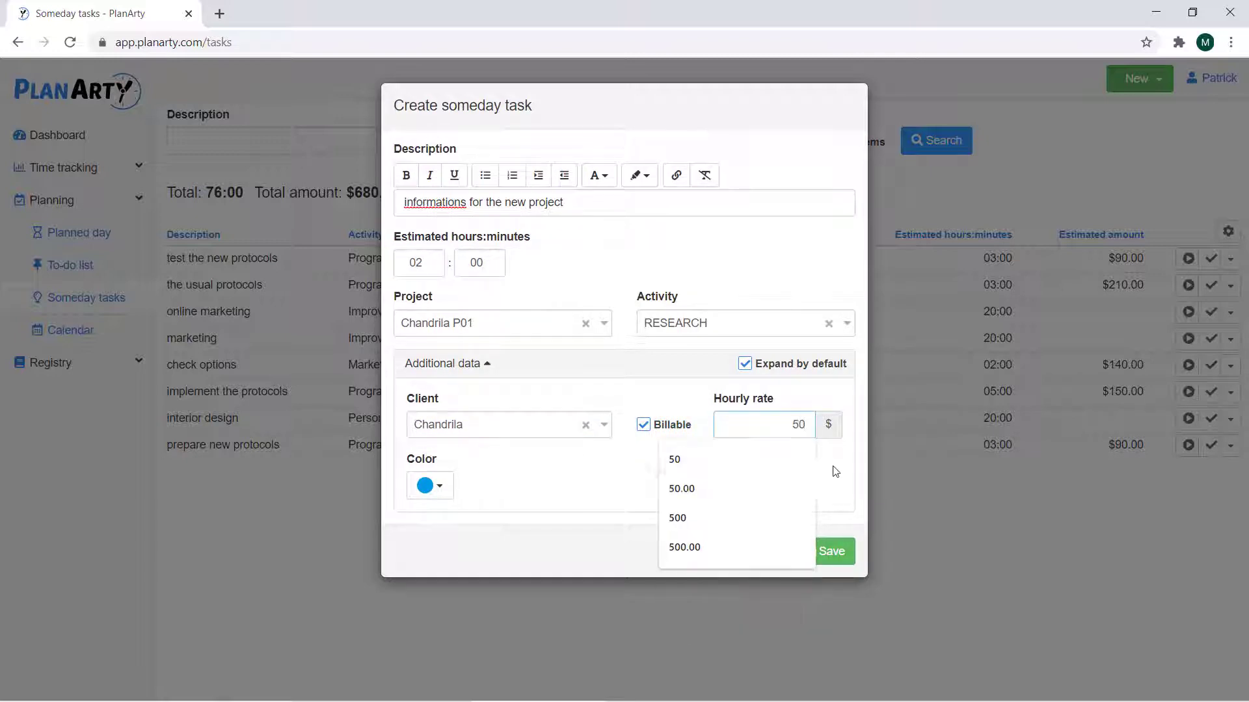
click(829, 501)
click(823, 553)
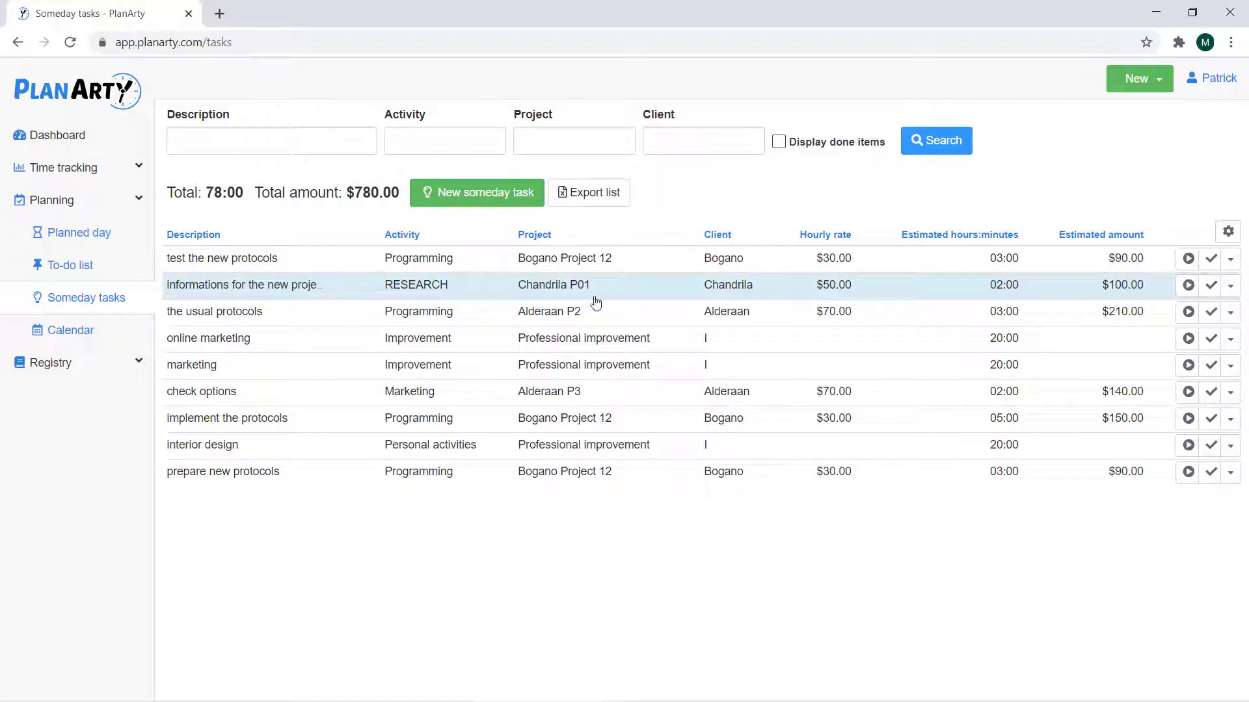
Step: Schedule the Chandrila P01 research task to start on 07/29/20 at 08:00 and save the change
click(766, 296)
click(417, 262)
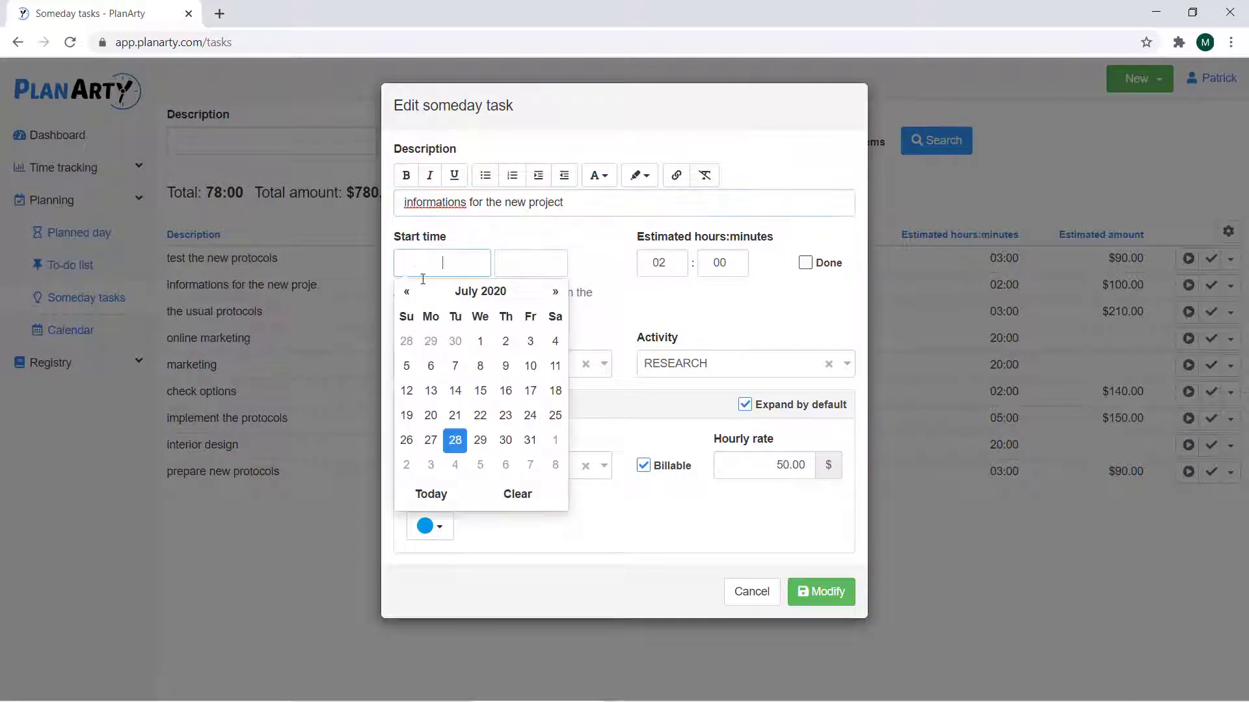
click(480, 439)
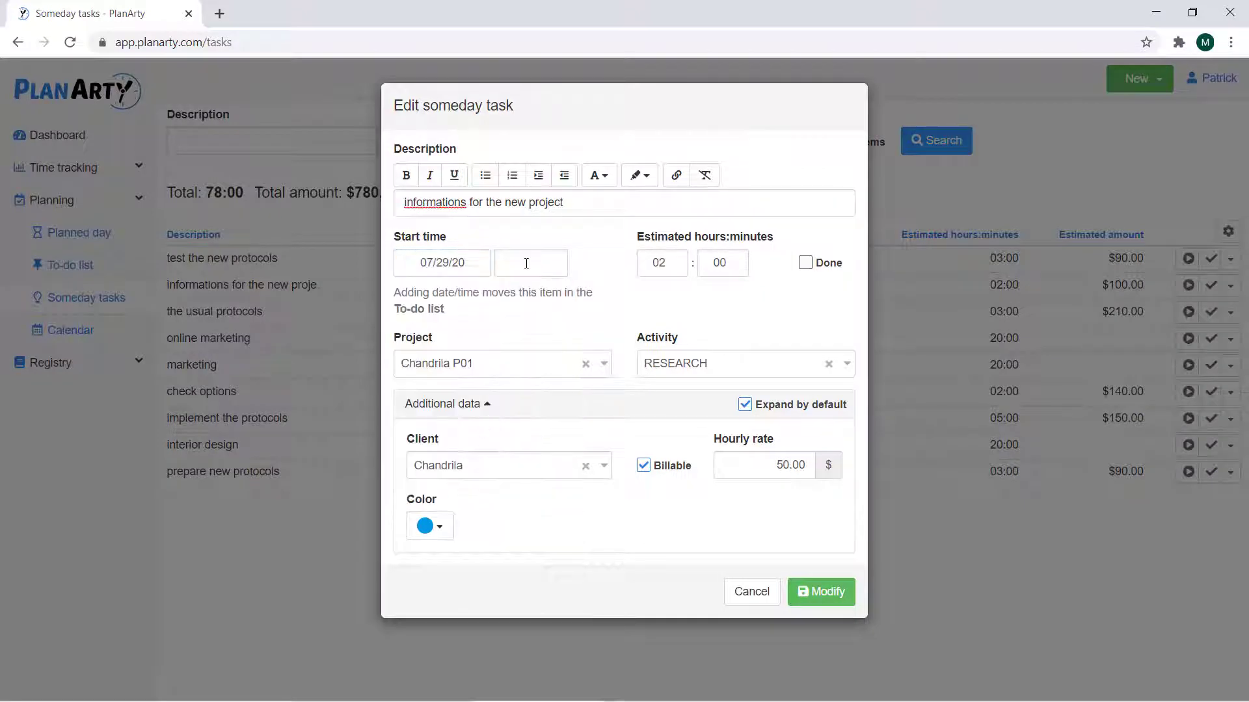
click(526, 263)
text(08)
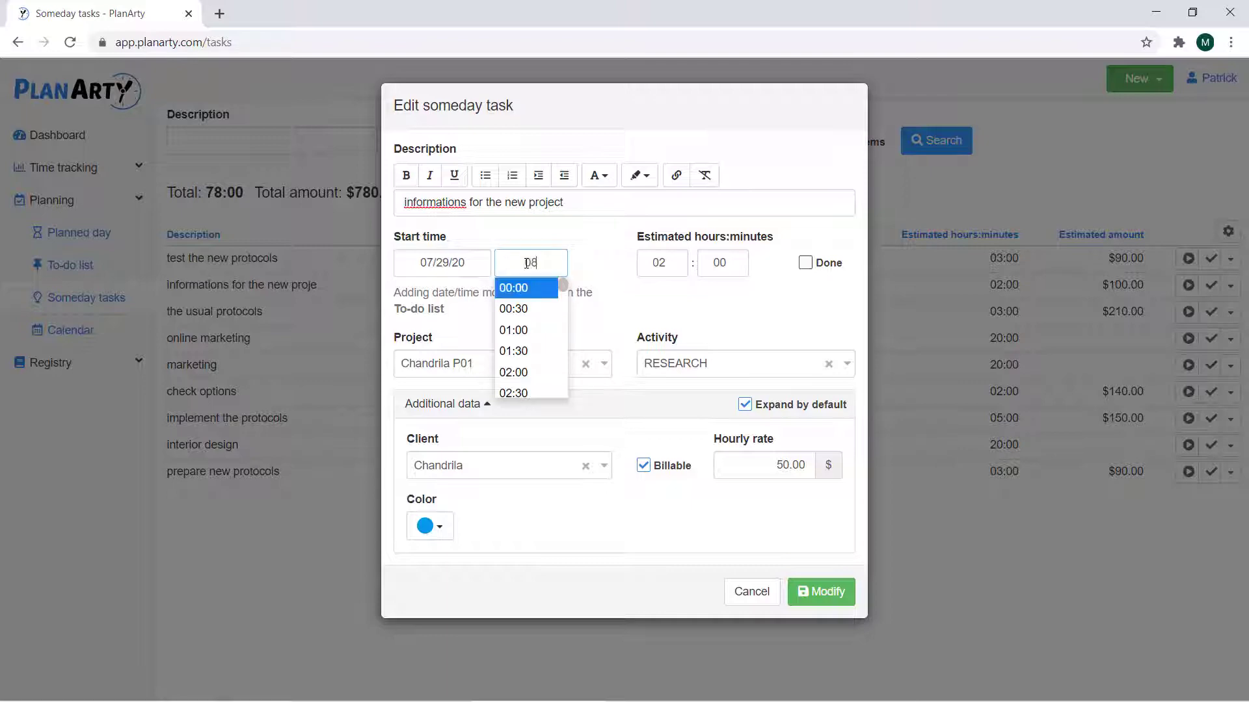
click(522, 310)
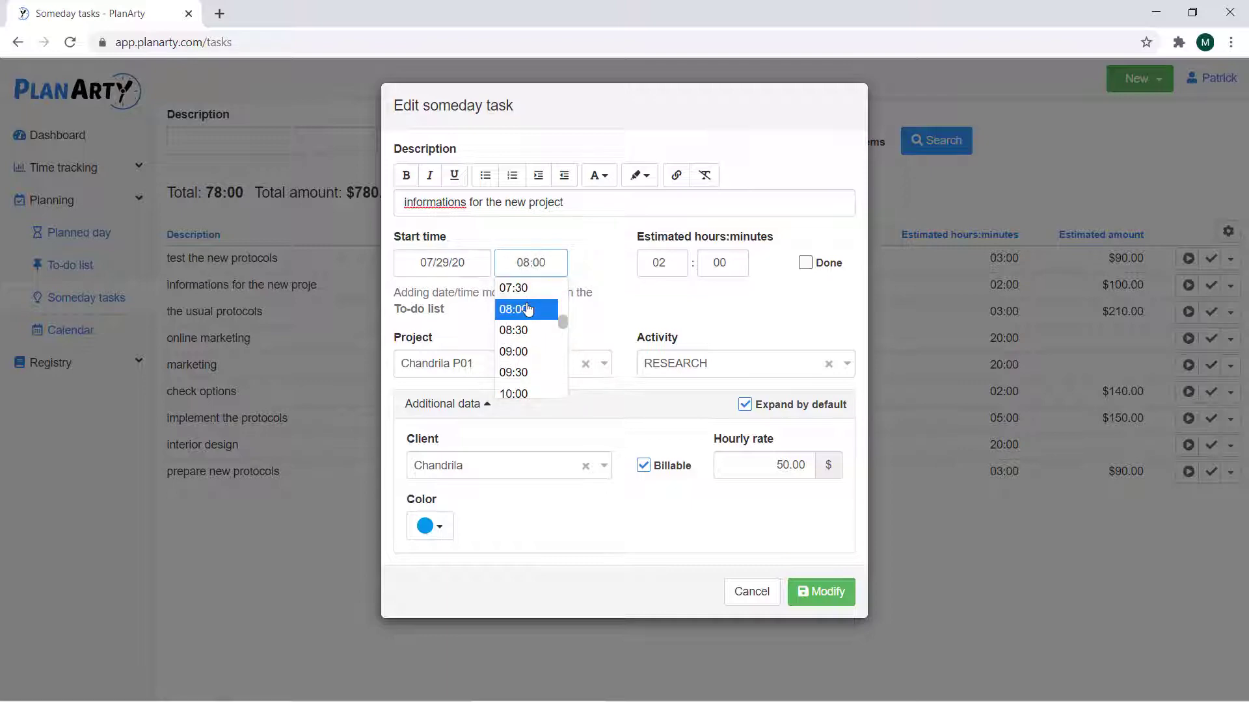
click(821, 592)
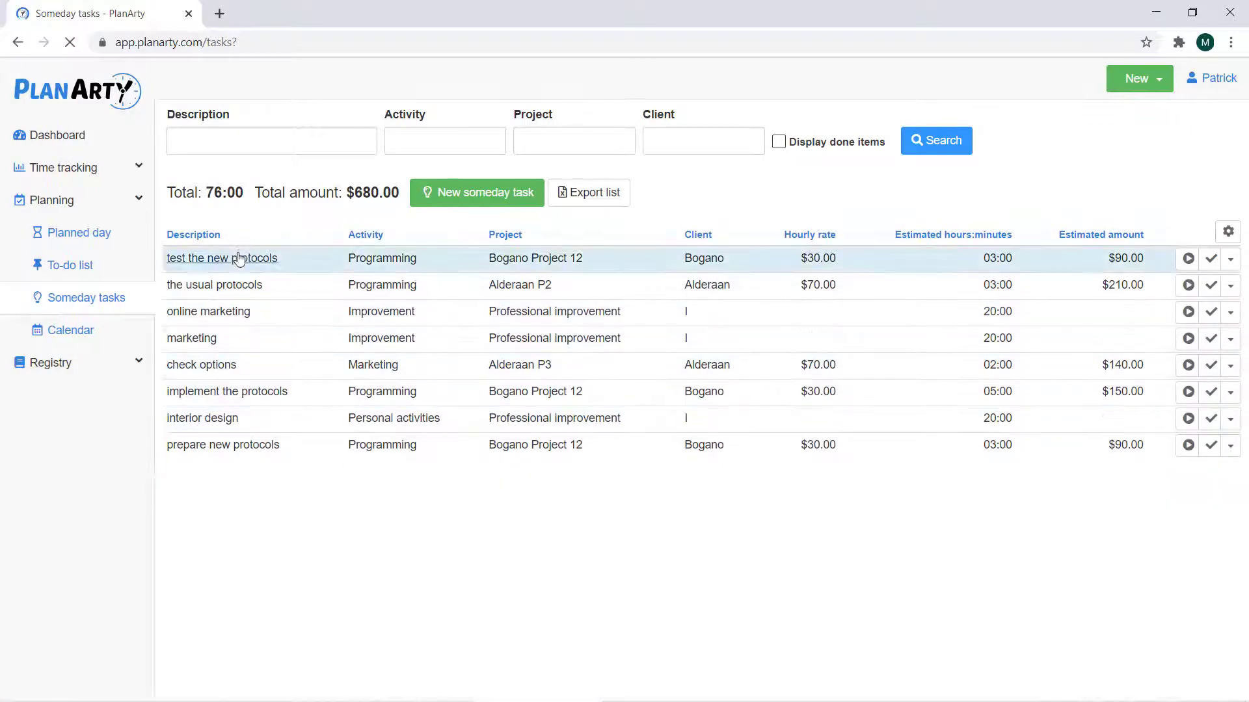
Step: Open the planning calendar to check the newly scheduled research task
click(71, 338)
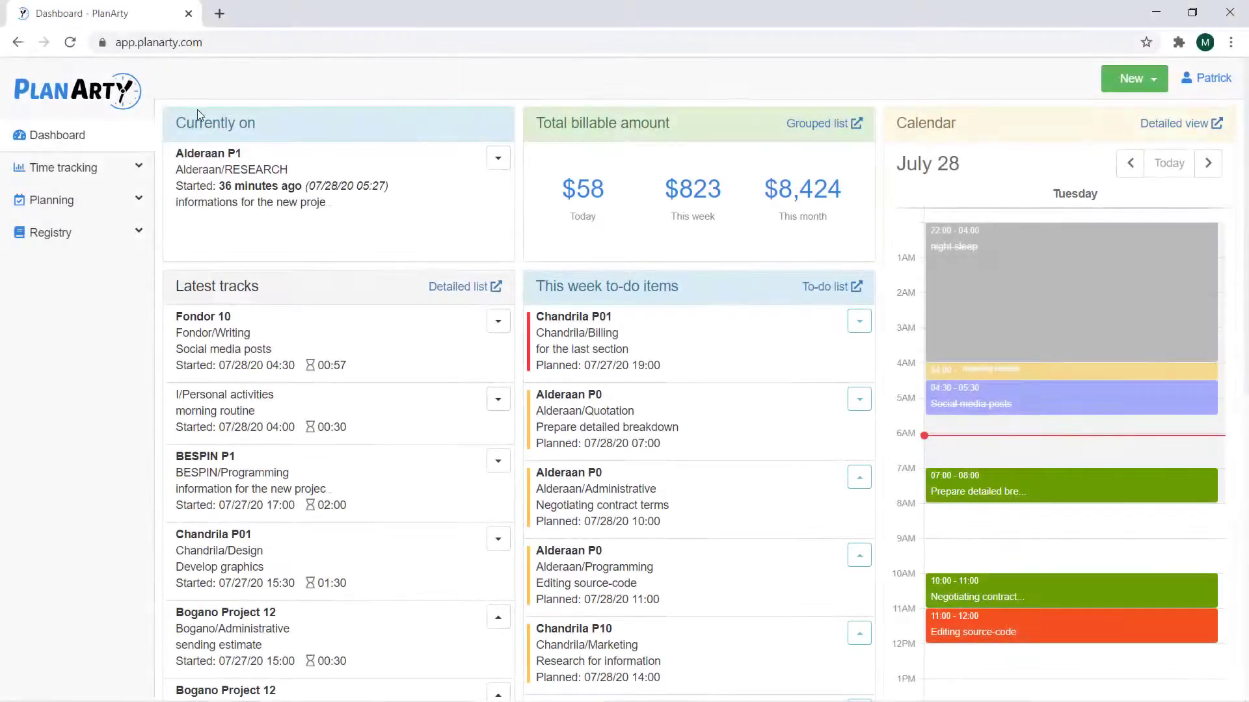
Step: Open the detailed time tracking list and restrict its date range to this month
click(81, 171)
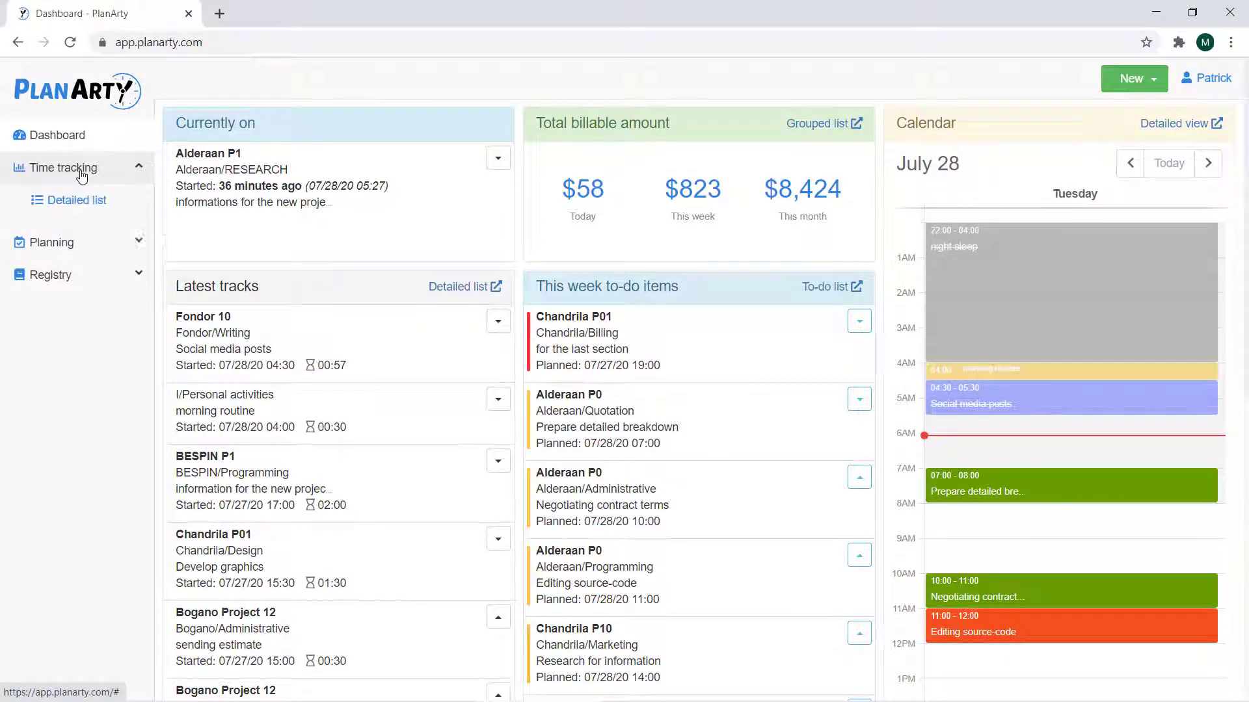
click(91, 204)
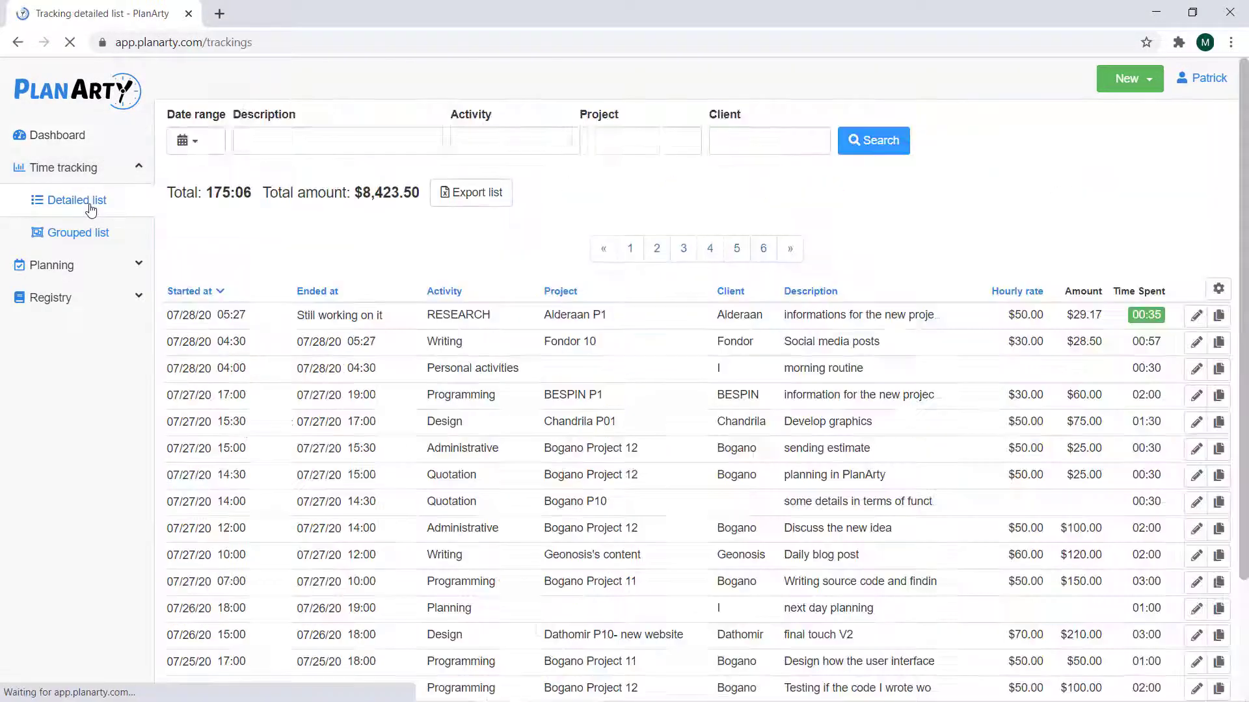
click(287, 151)
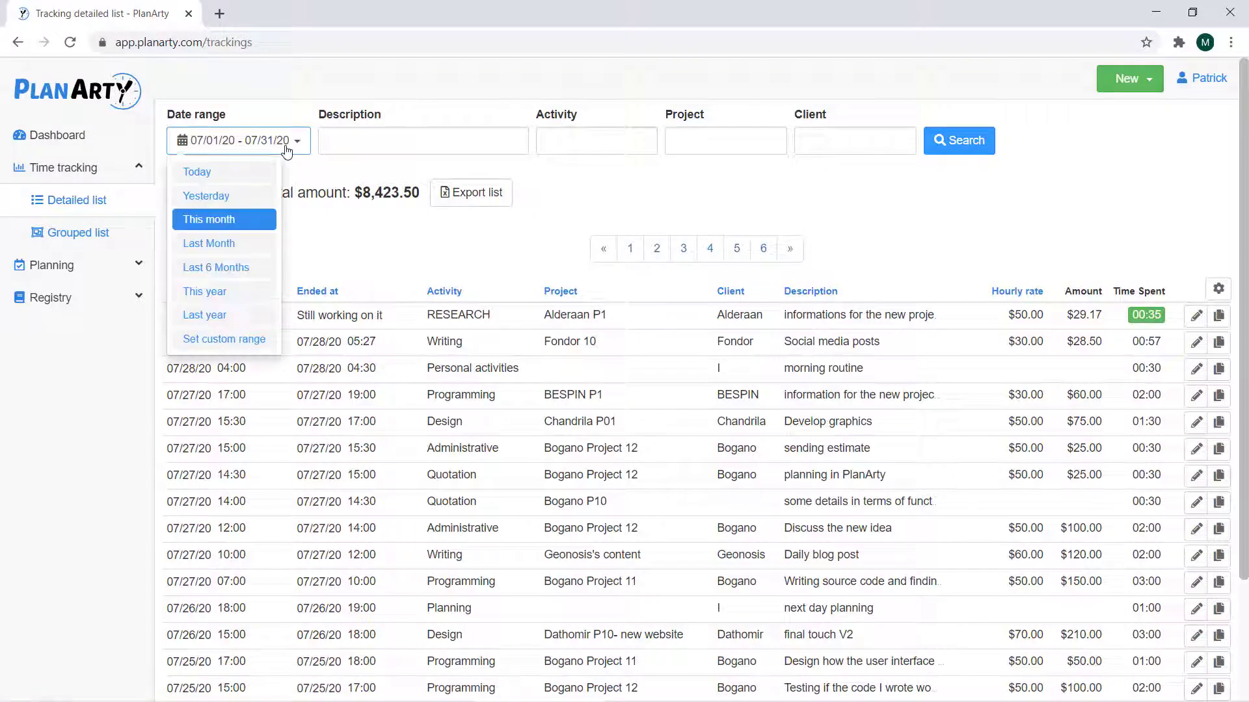
click(245, 219)
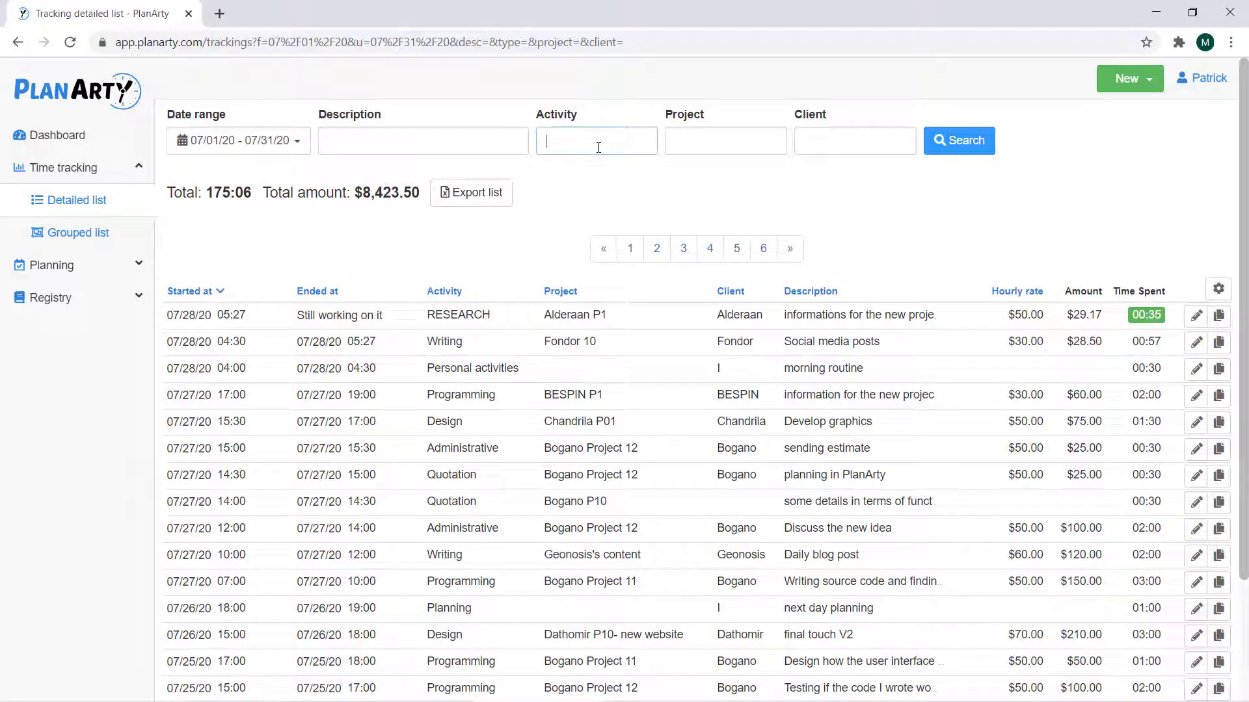
Step: Filter the detailed tracking list by the Programming activity and look through the matching records
text(pr)
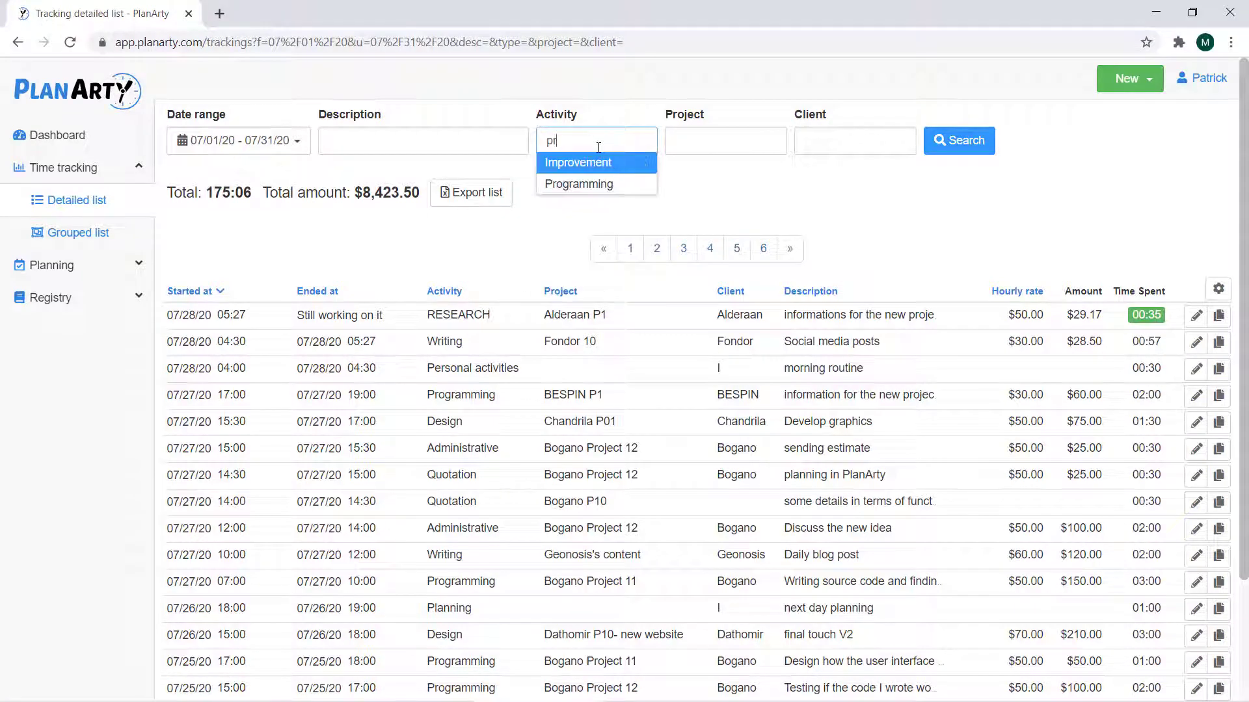
text(o)
click(596, 184)
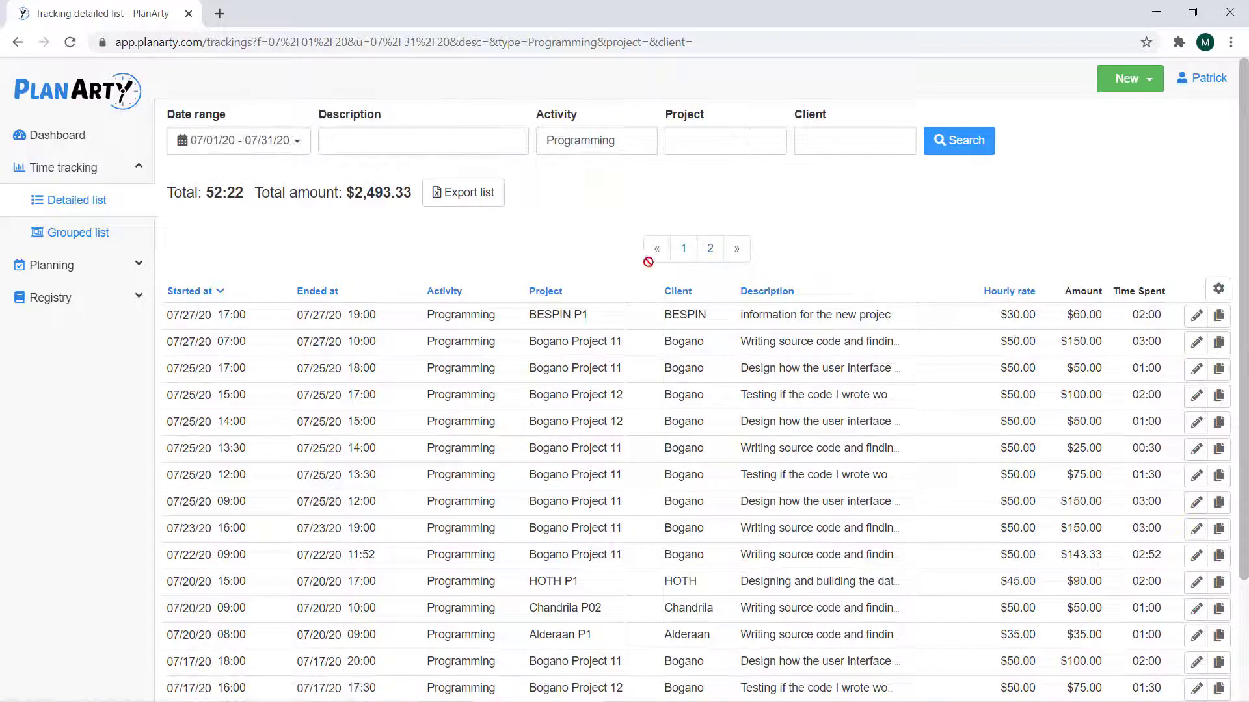
scroll(705, 321, down, 2)
scroll(705, 321, up, 2)
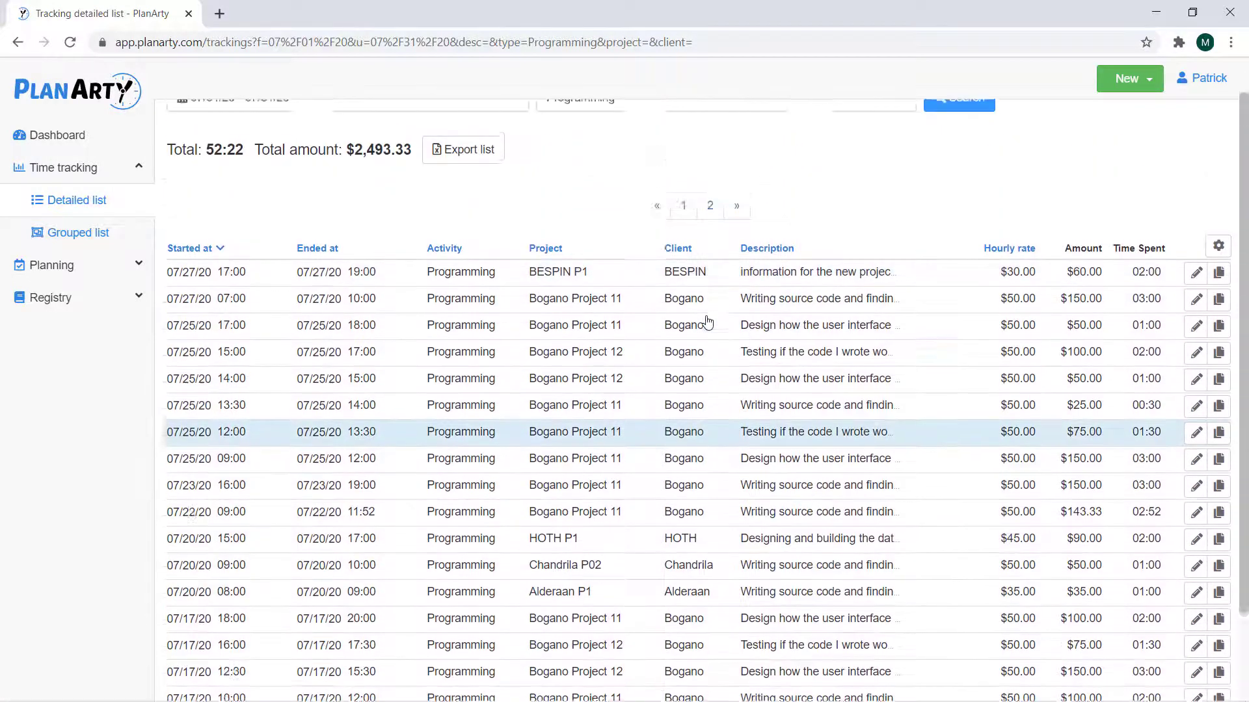
scroll(707, 322, up, 1)
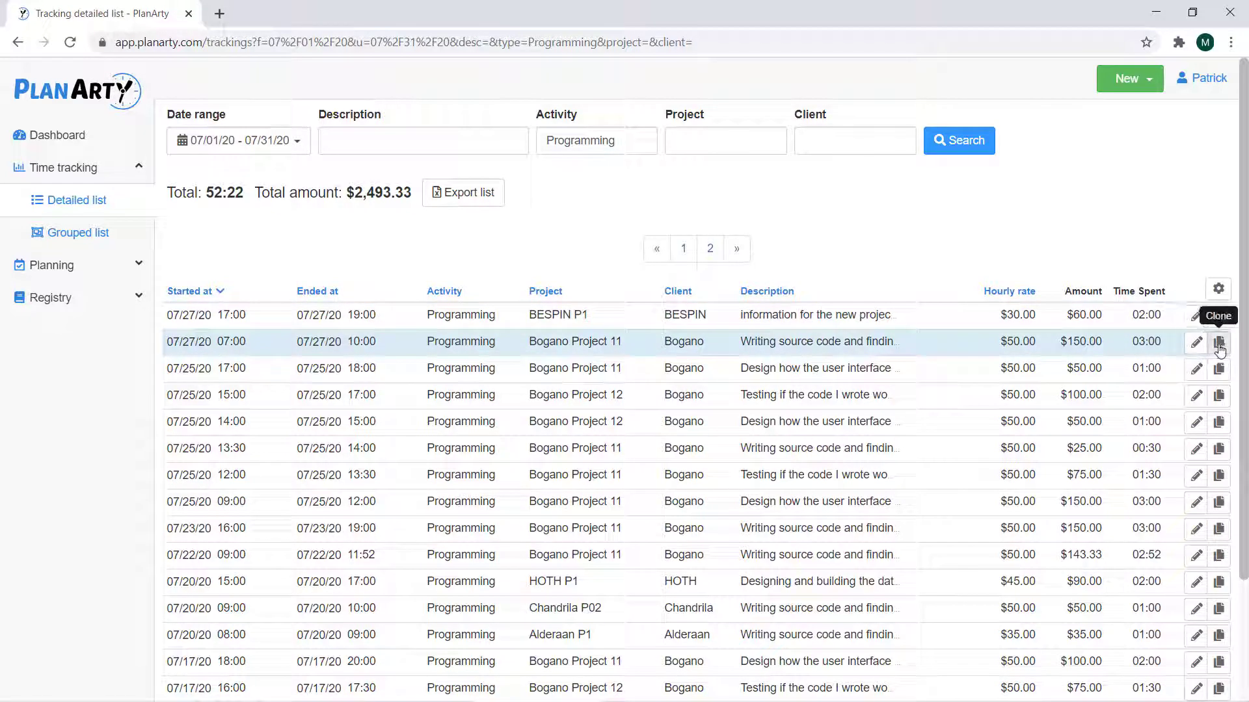
Step: Hide the Description, Hourly rate and Amount columns in the detailed tracking list and save the column settings
click(1218, 289)
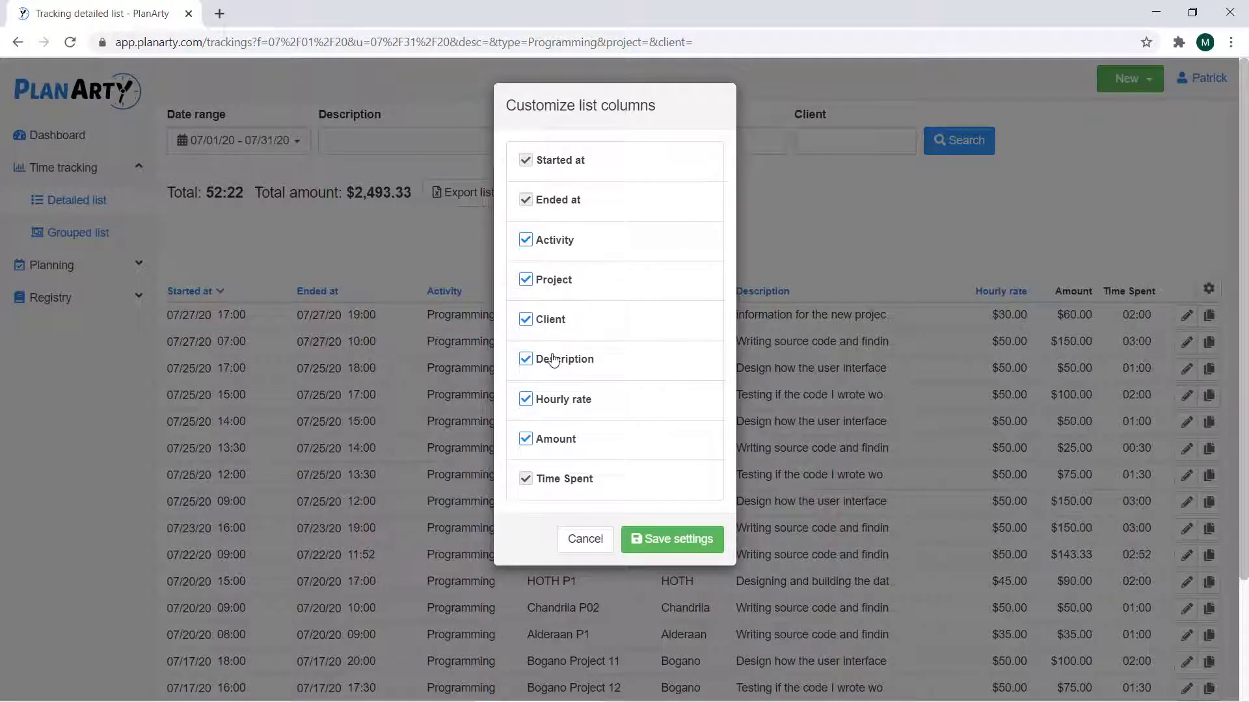
click(554, 404)
click(553, 438)
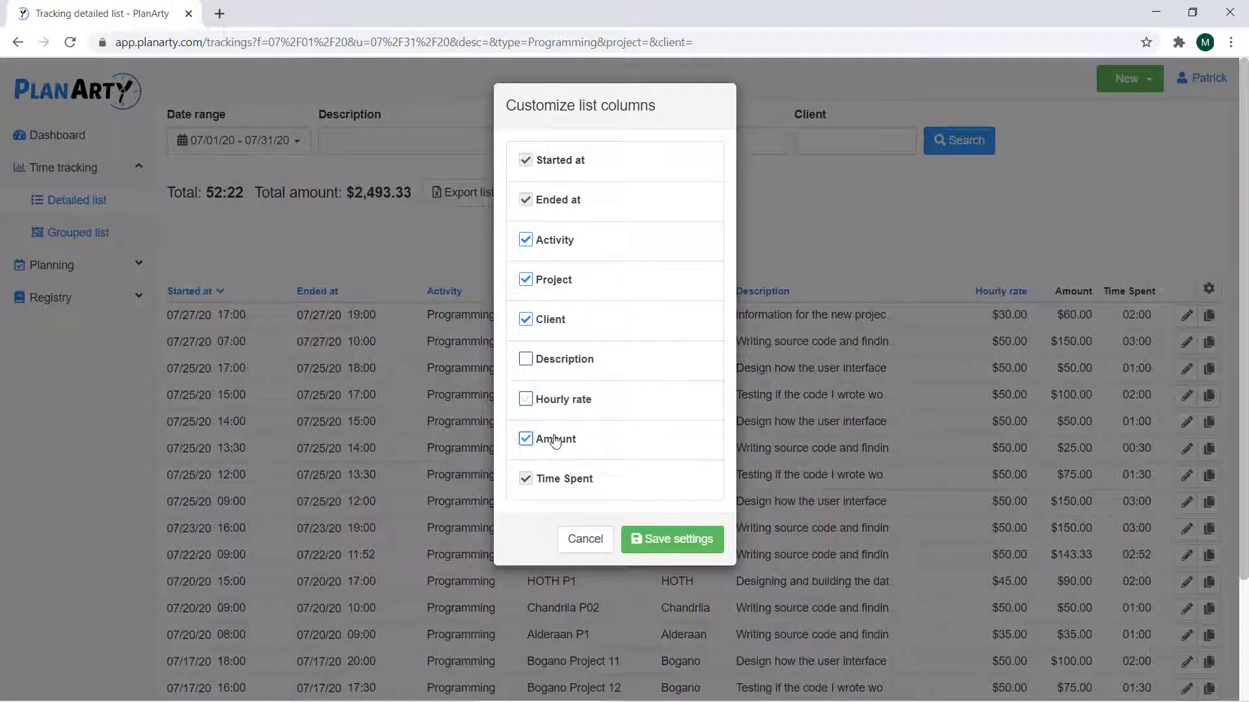
click(682, 545)
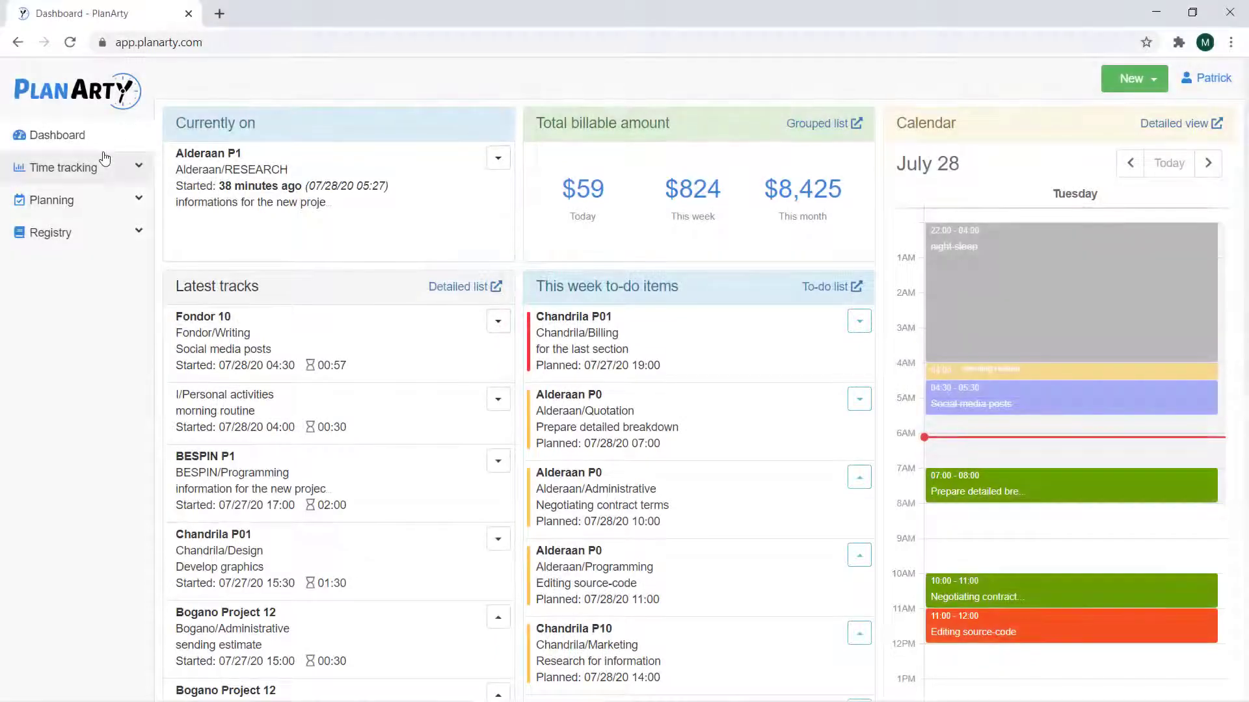
Step: Open the grouped time tracking list and group the records by activity, and finally by client
click(100, 167)
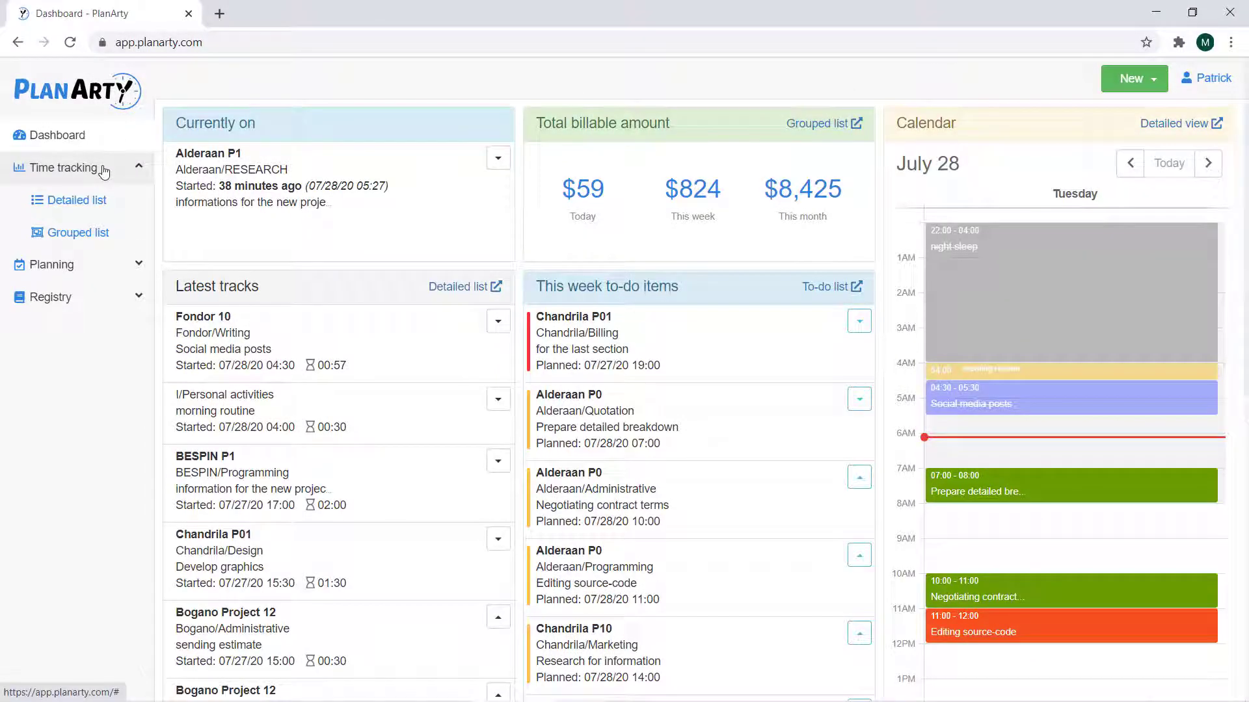
click(97, 234)
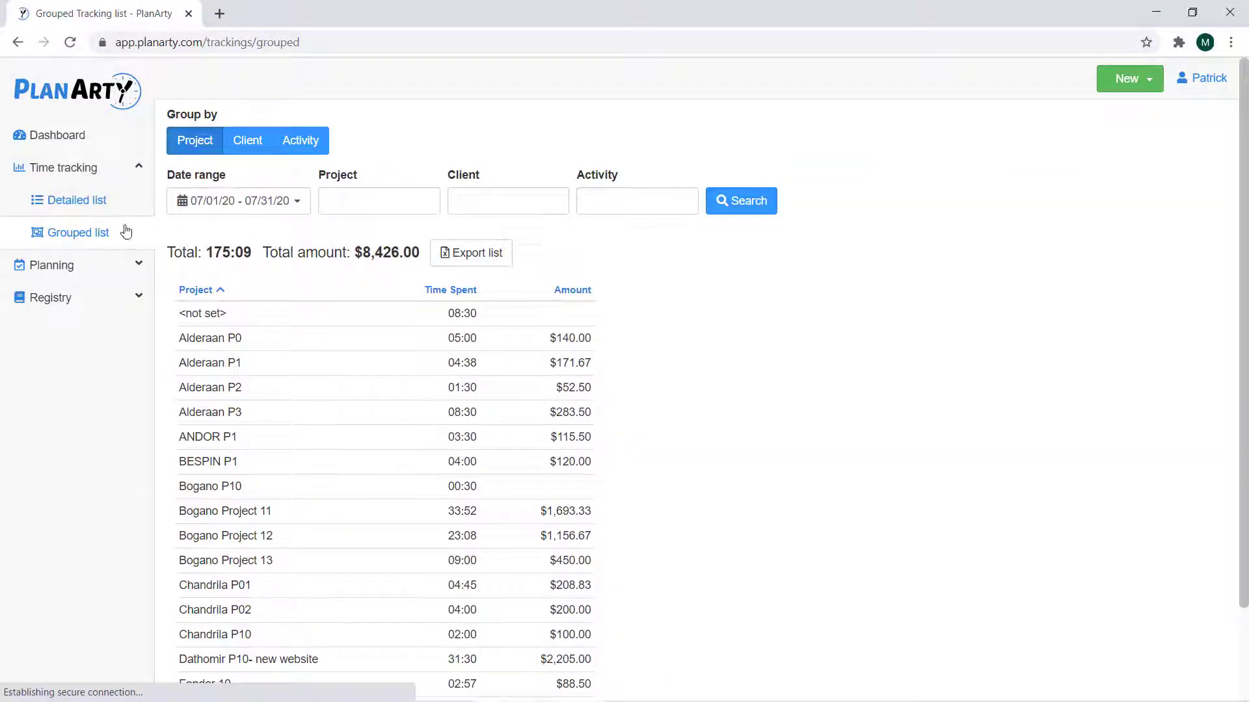
click(298, 147)
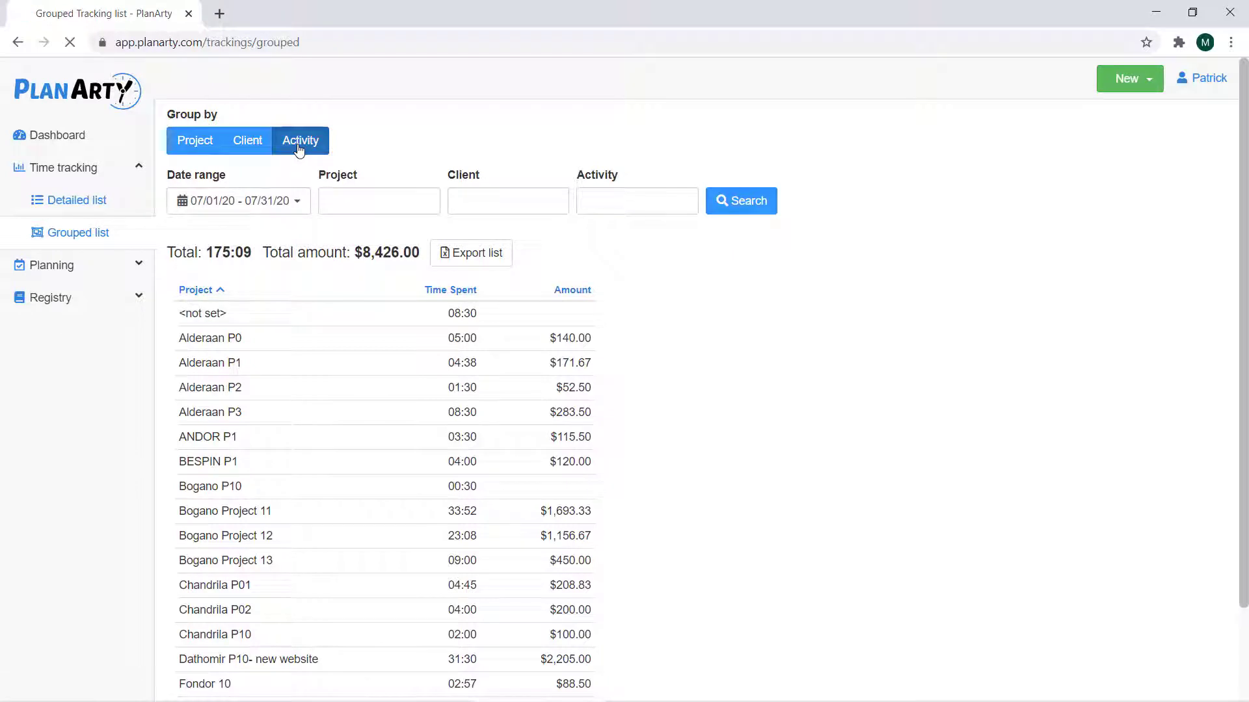
click(255, 146)
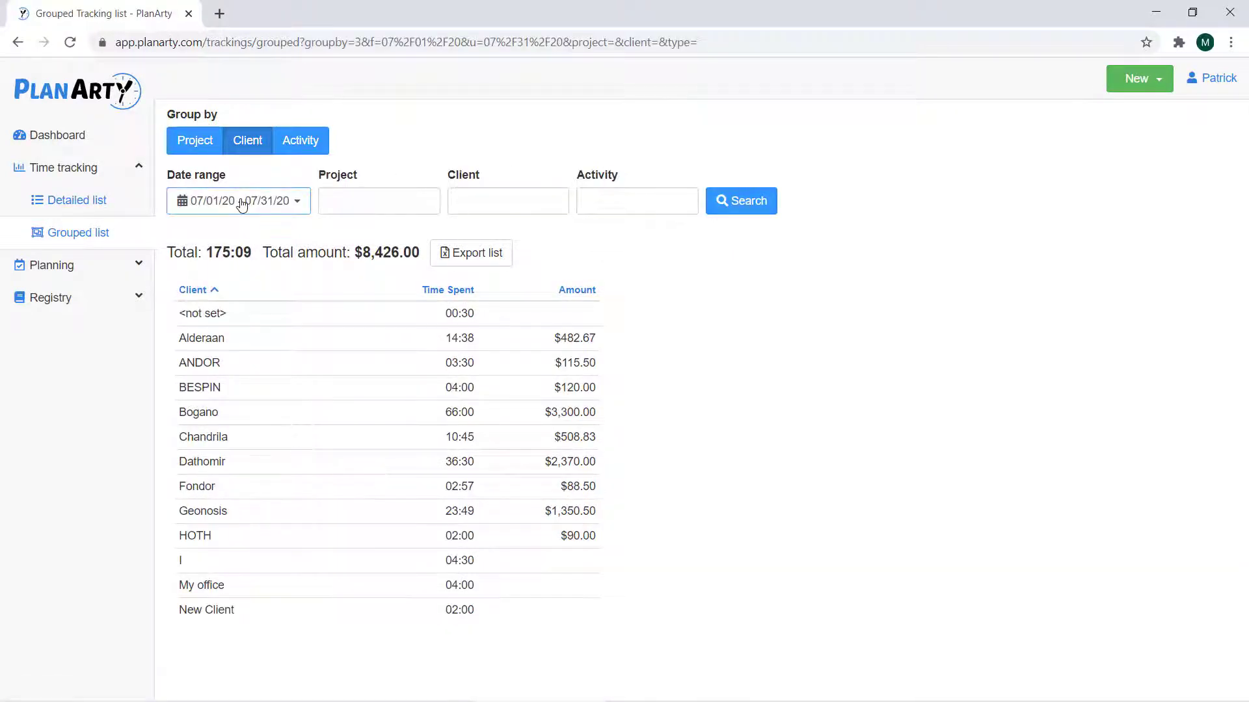
Step: Filter the client grouping to last month and the Programming activity, and examine the total time and amount
click(243, 200)
click(233, 305)
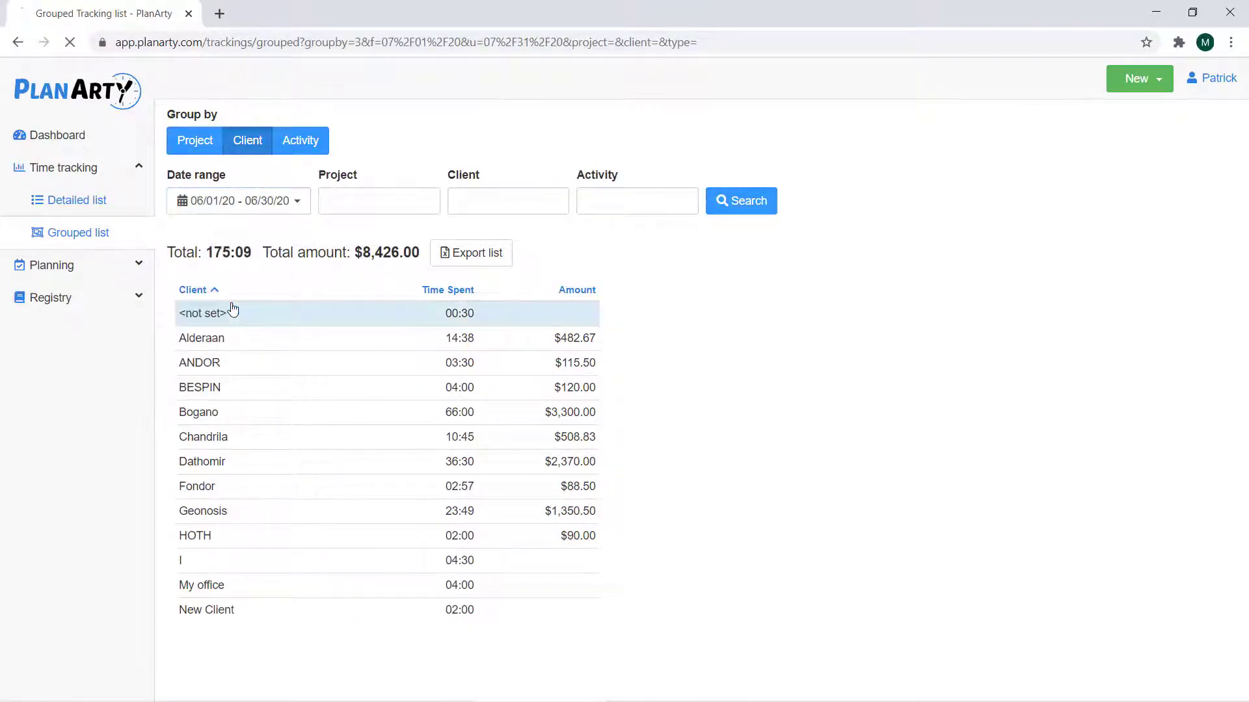
click(623, 206)
text(prog)
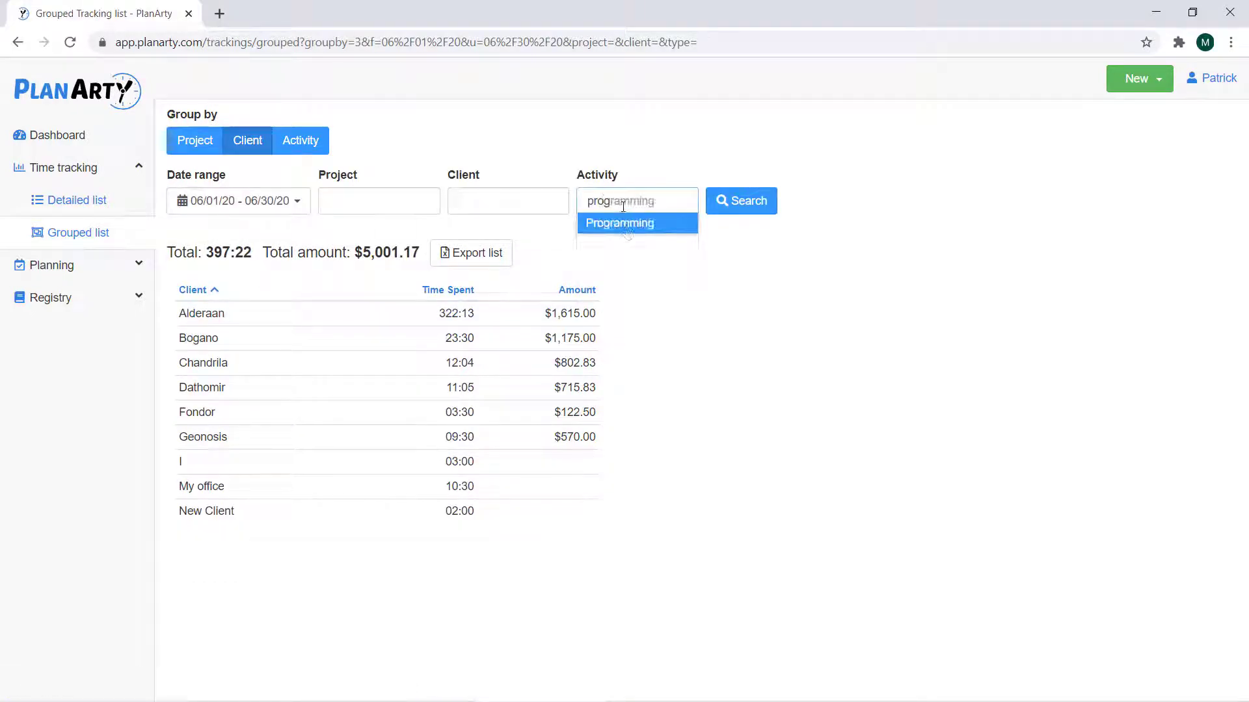
click(631, 223)
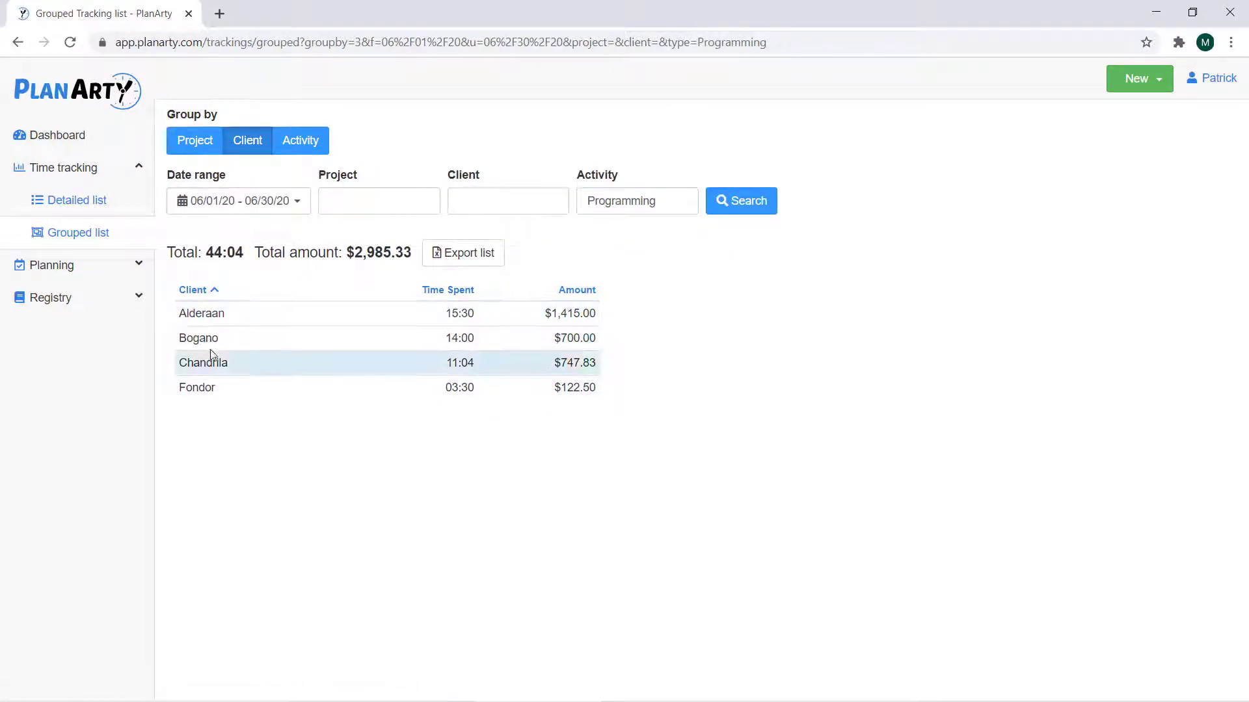
drag(169, 256, 422, 252)
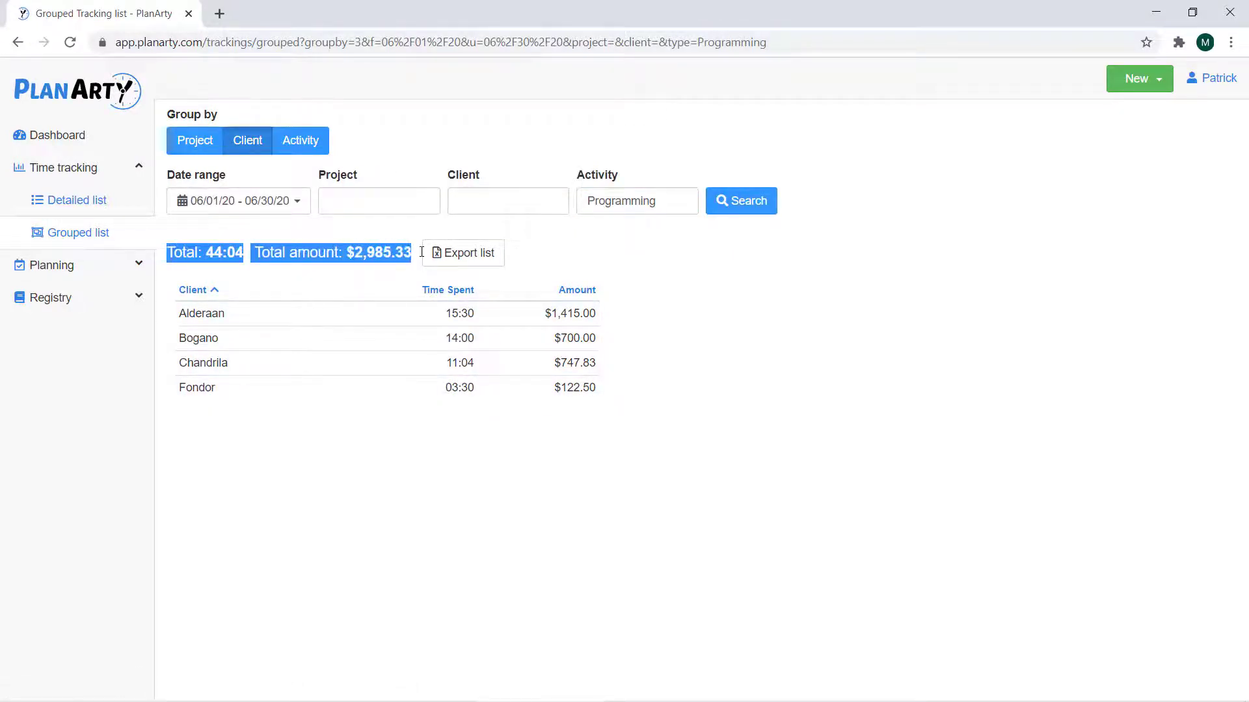
click(388, 230)
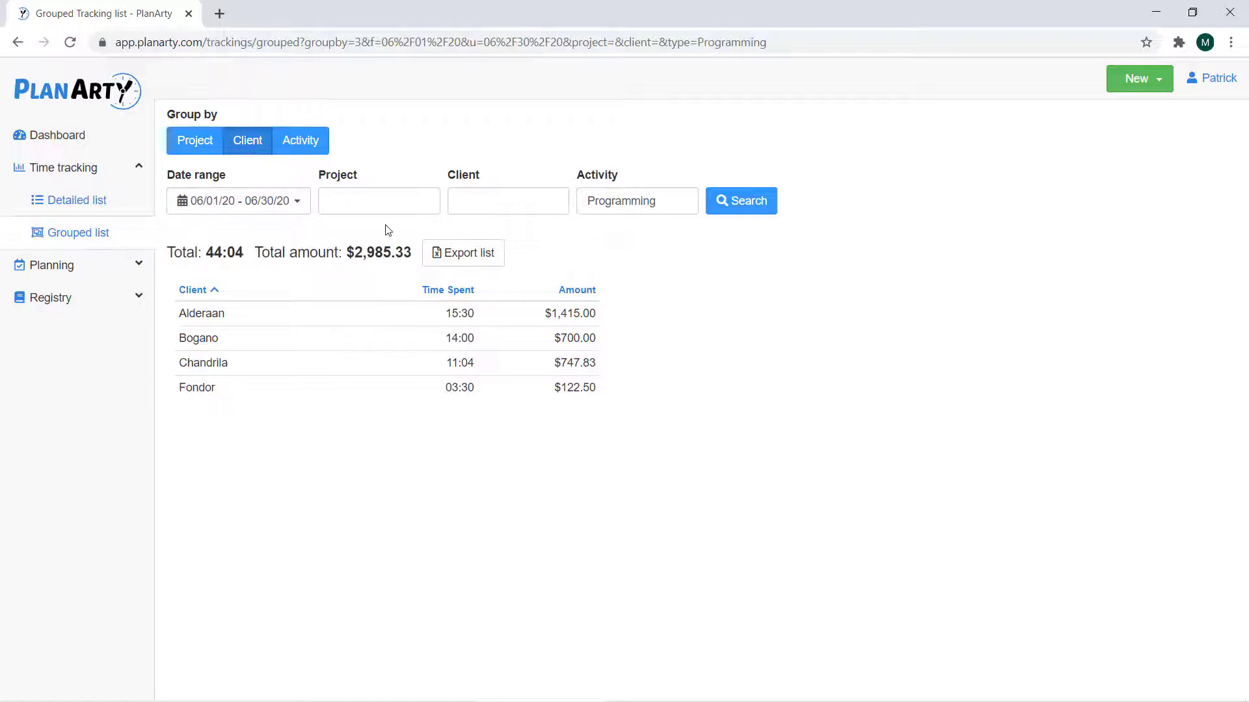